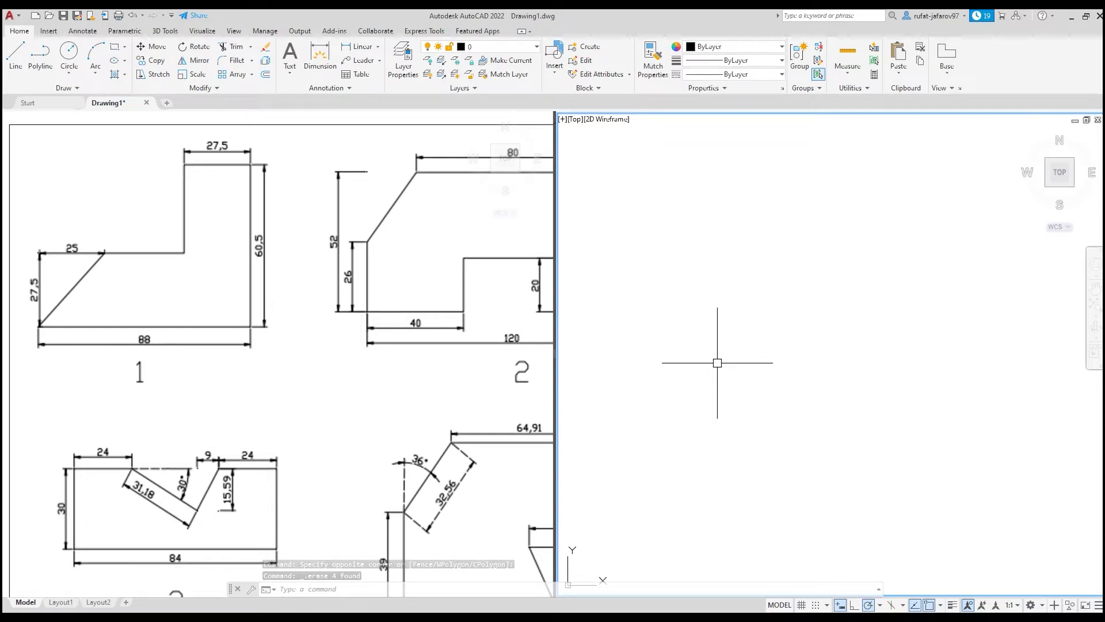
Start a polyline for shape 1 in the right viewport with an 88-unit base edge
click(207, 329)
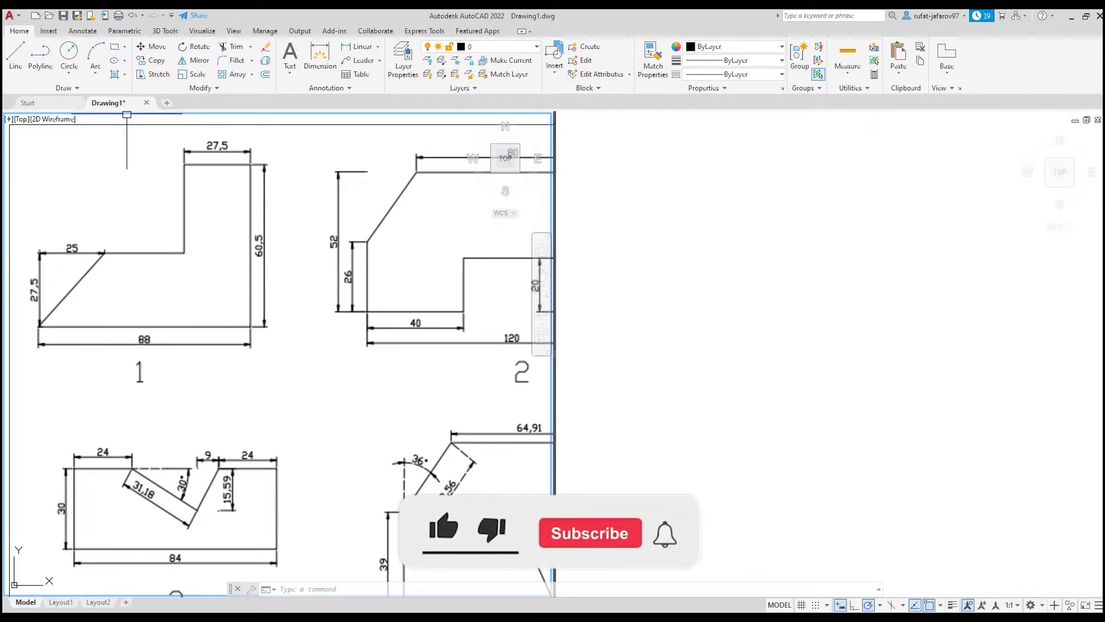
click(40, 54)
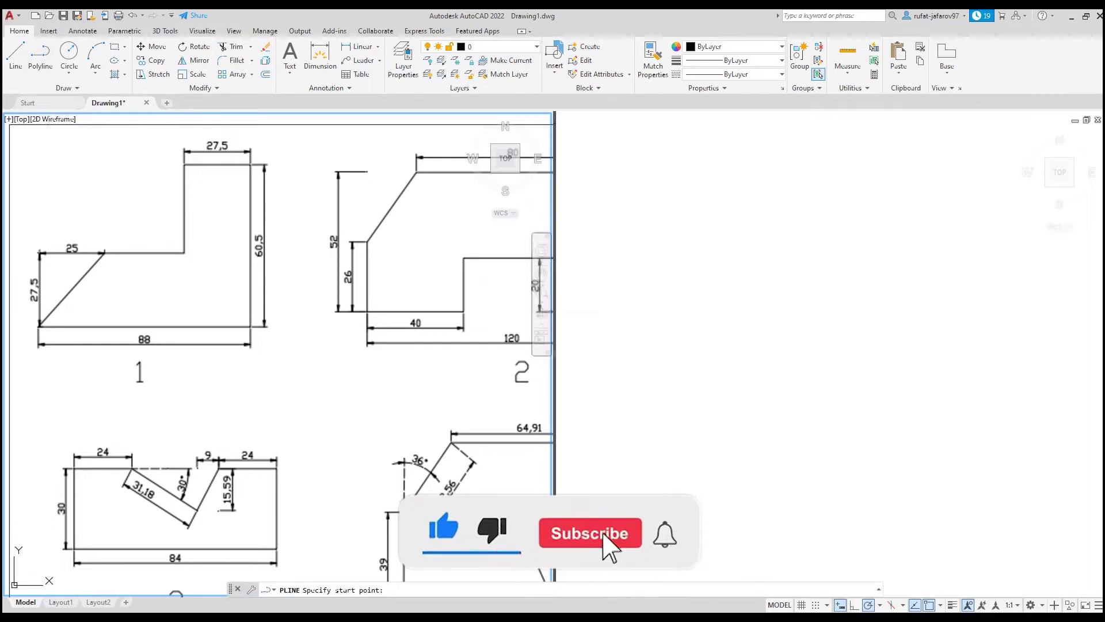
click(612, 364)
click(631, 343)
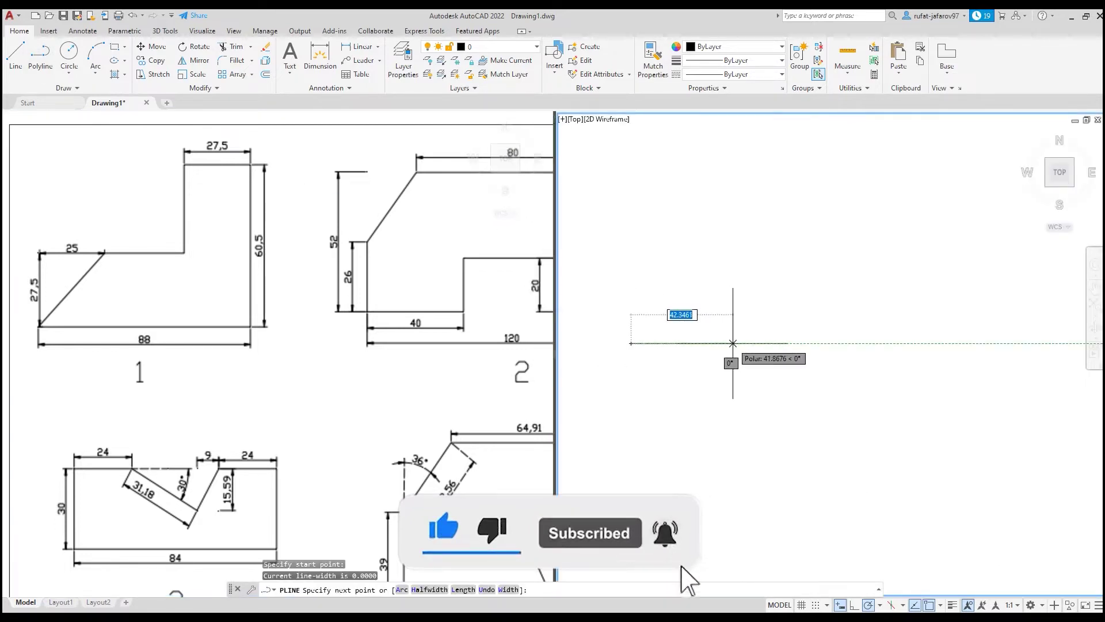
text(88)
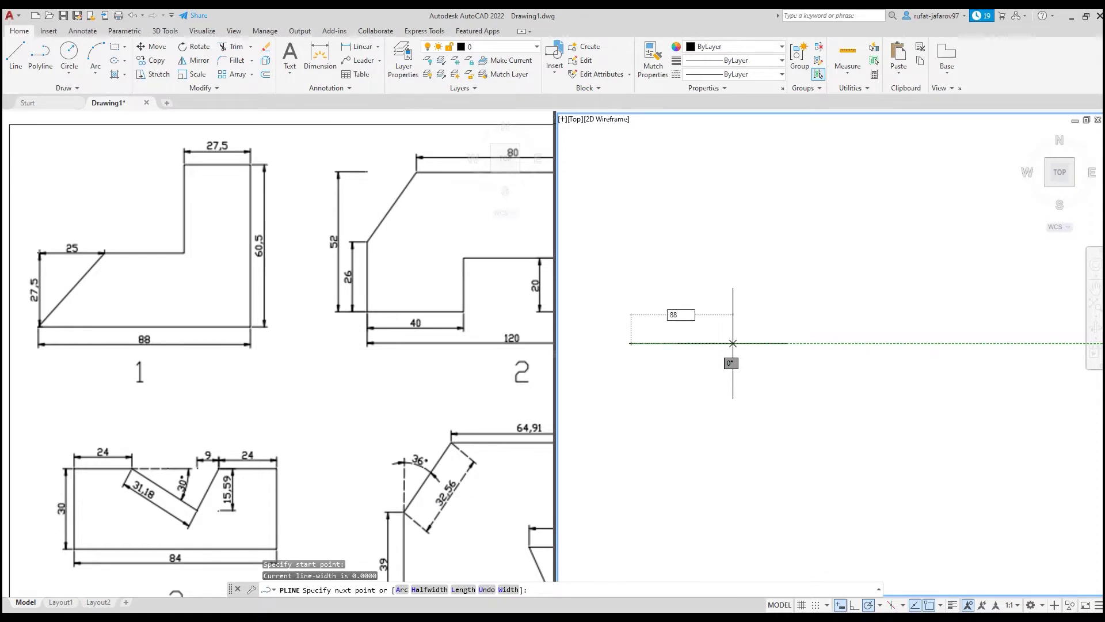
key(Return)
text(60.5)
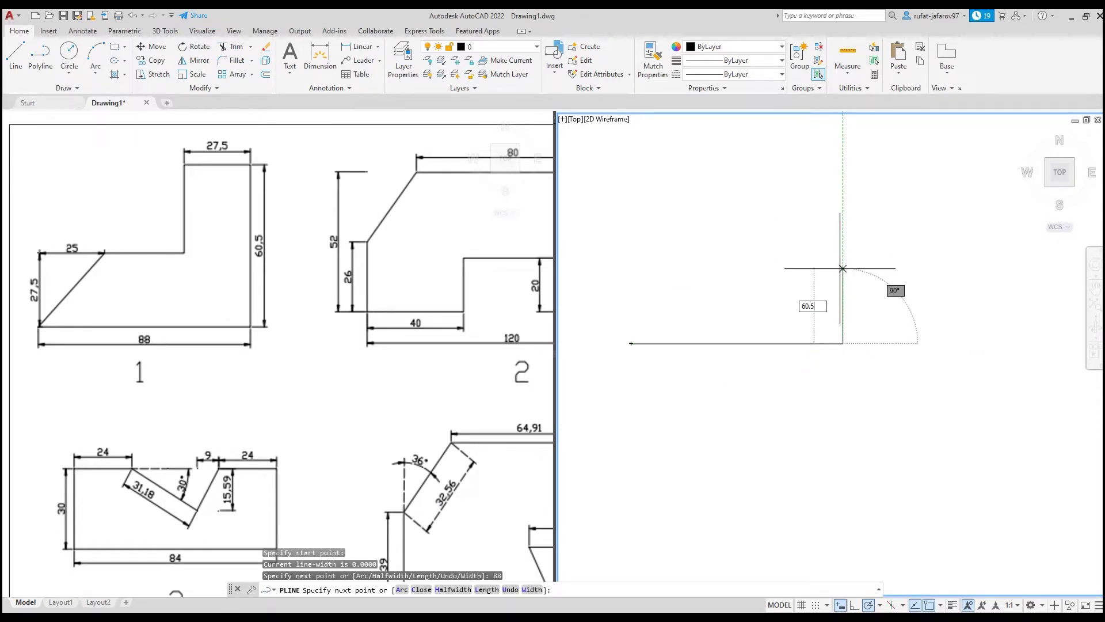
Continue the polyline with the 60.5 right side, 27.5 top edge and 33 drop
key(Return)
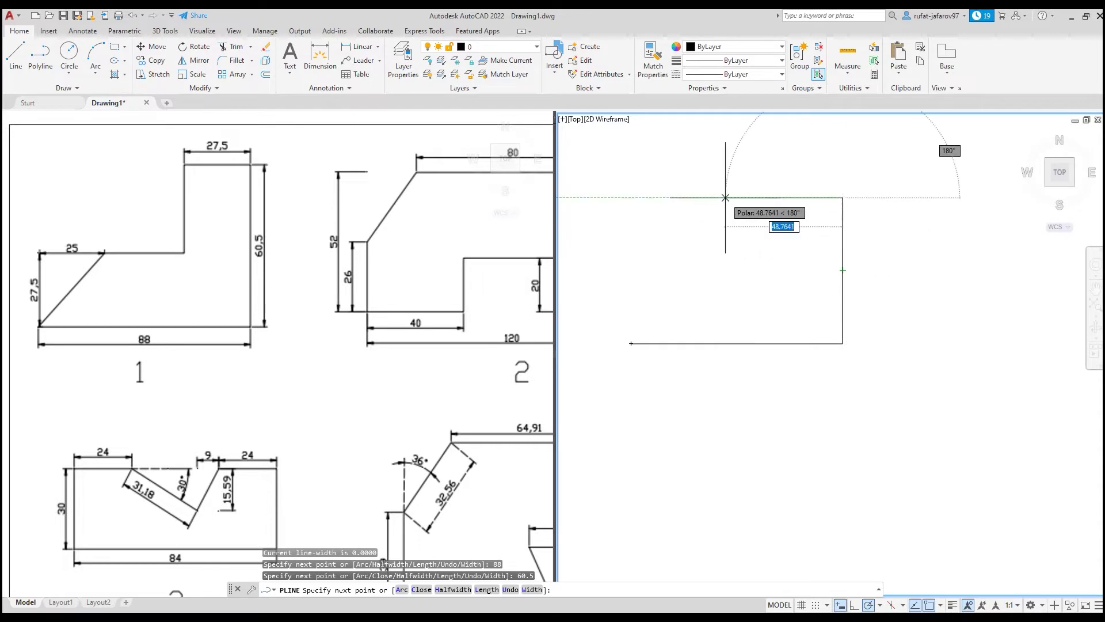
text(5)
key(Return)
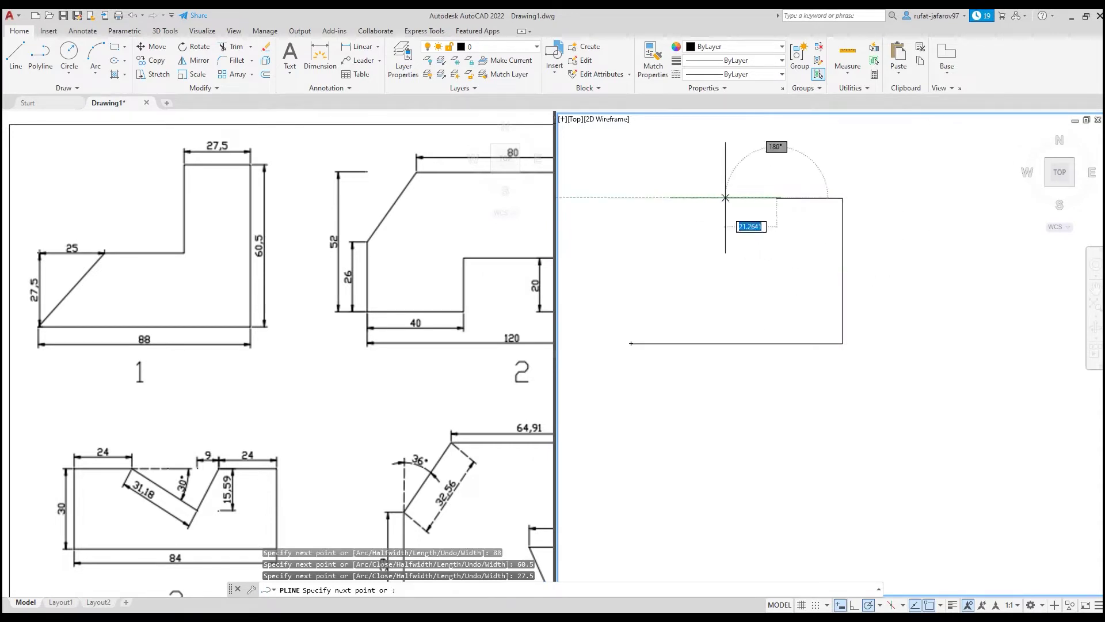
click(403, 271)
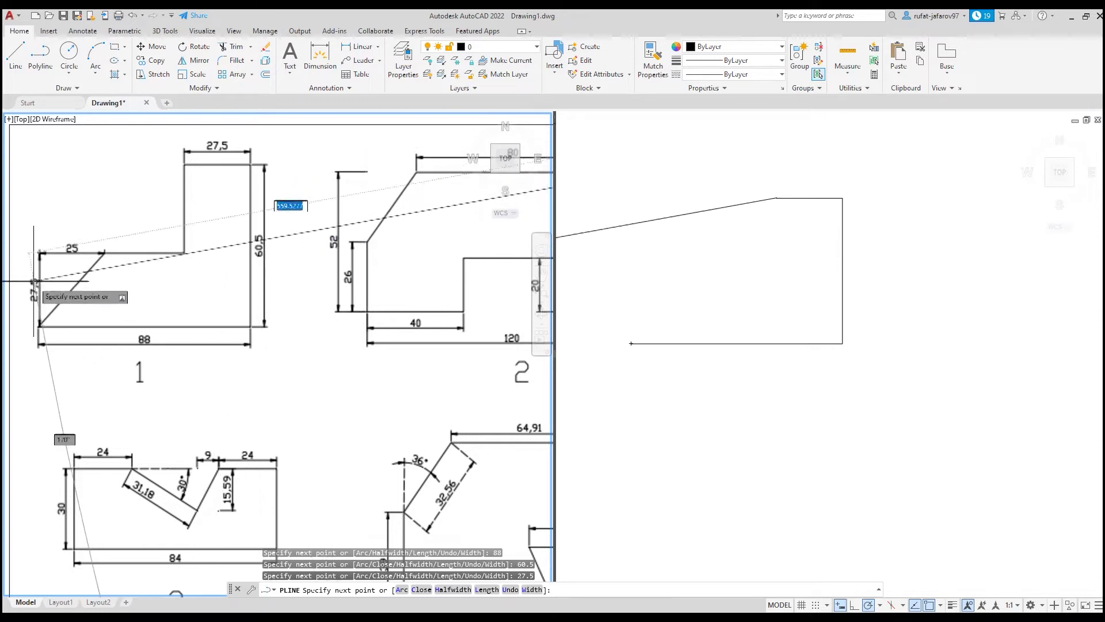
click(763, 277)
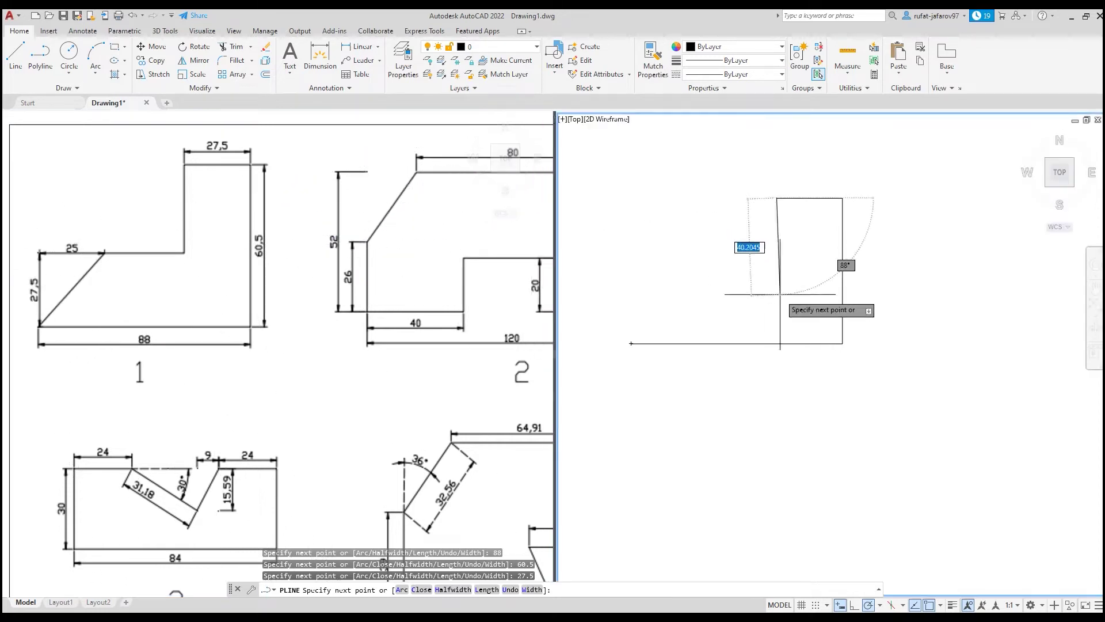
text(3)
key(Return)
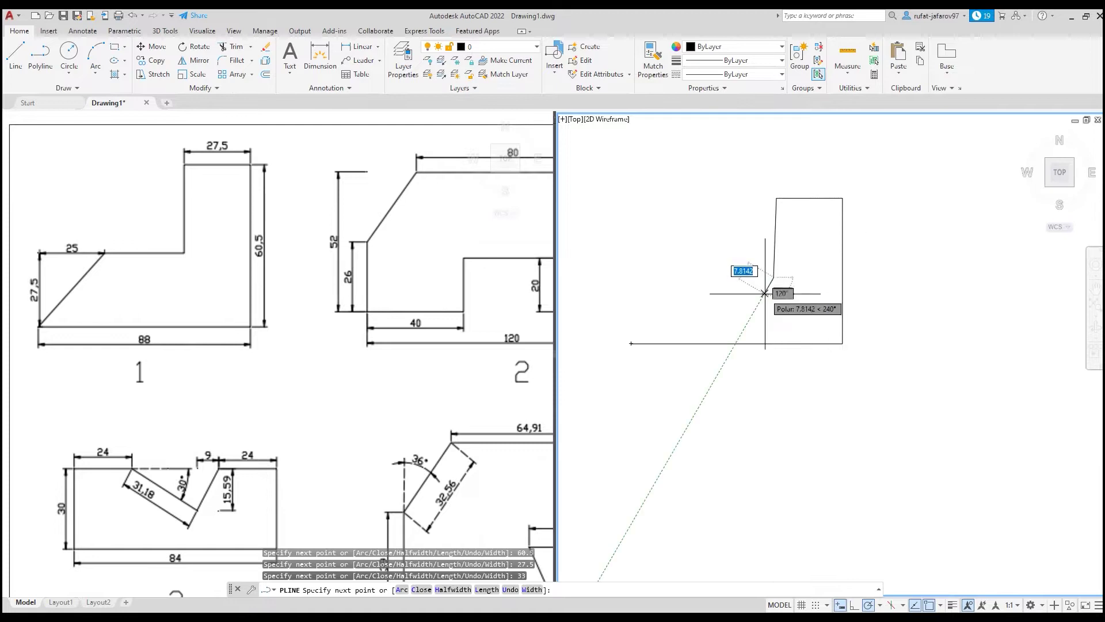
scroll(789, 237, up, 3)
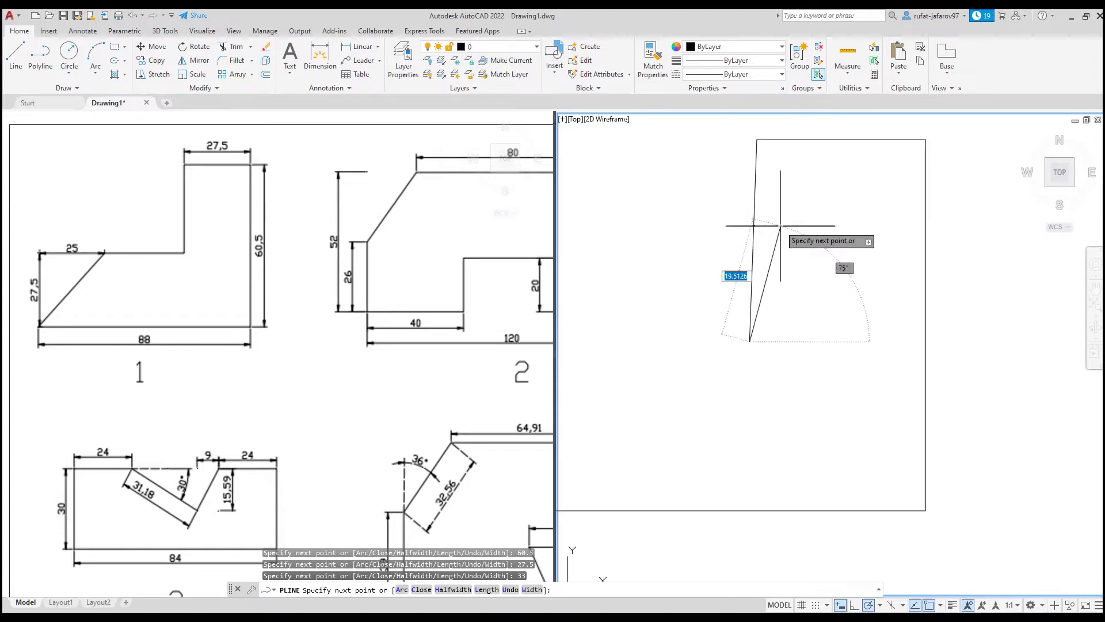
scroll(763, 161, down, 2)
scroll(754, 172, down, 2)
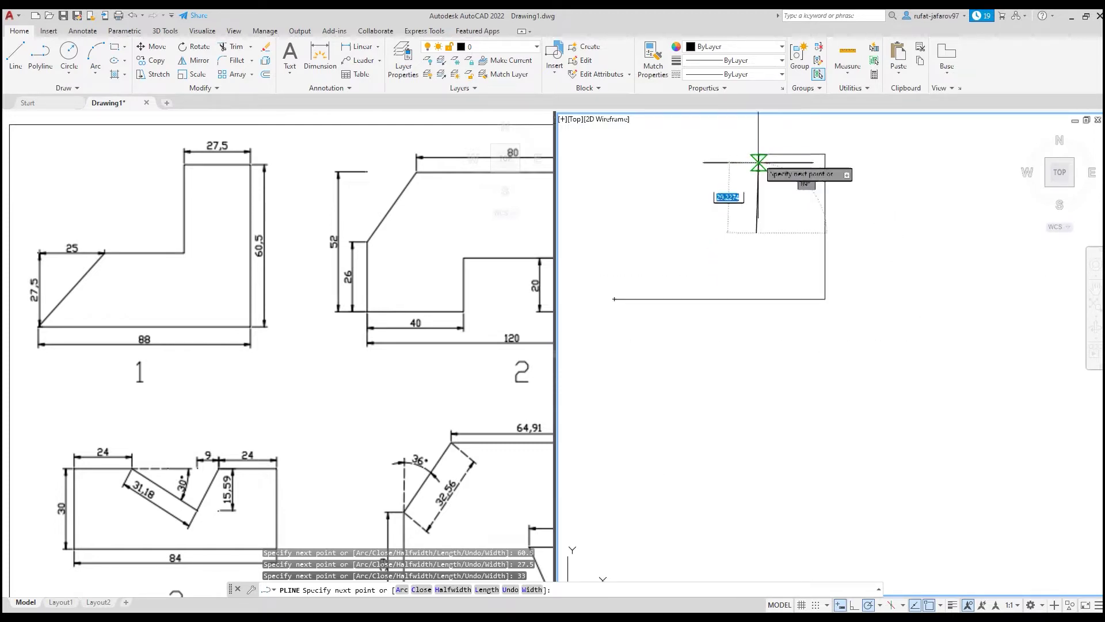
middle_drag(794, 222, 793, 246)
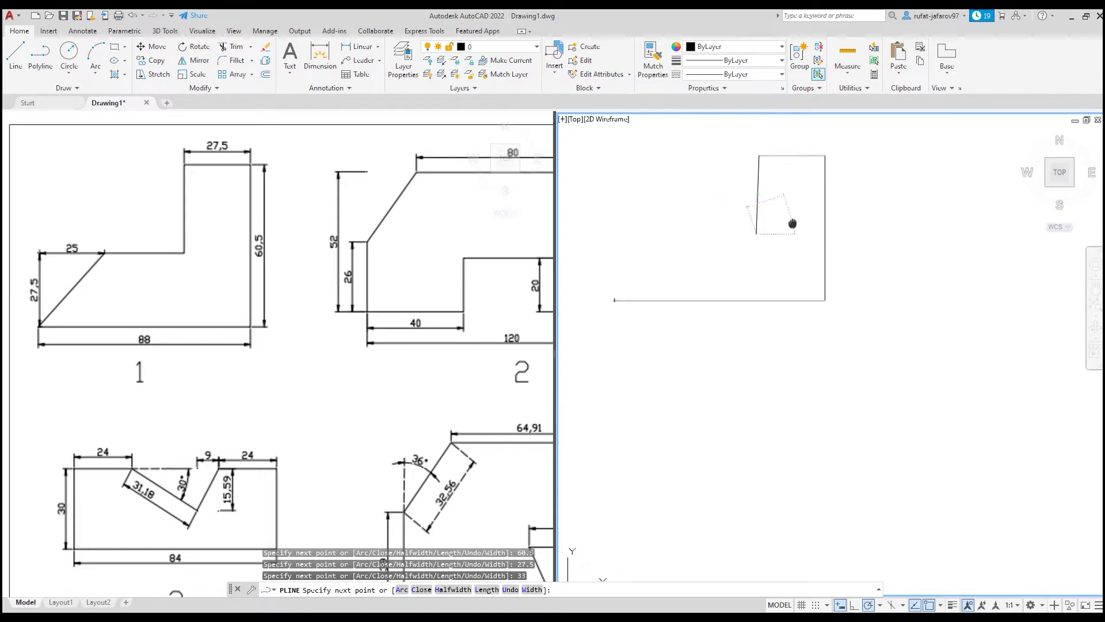
text(u)
Undo the last polyline segment and redraw the 33-unit downward edge
key(Return)
text(33)
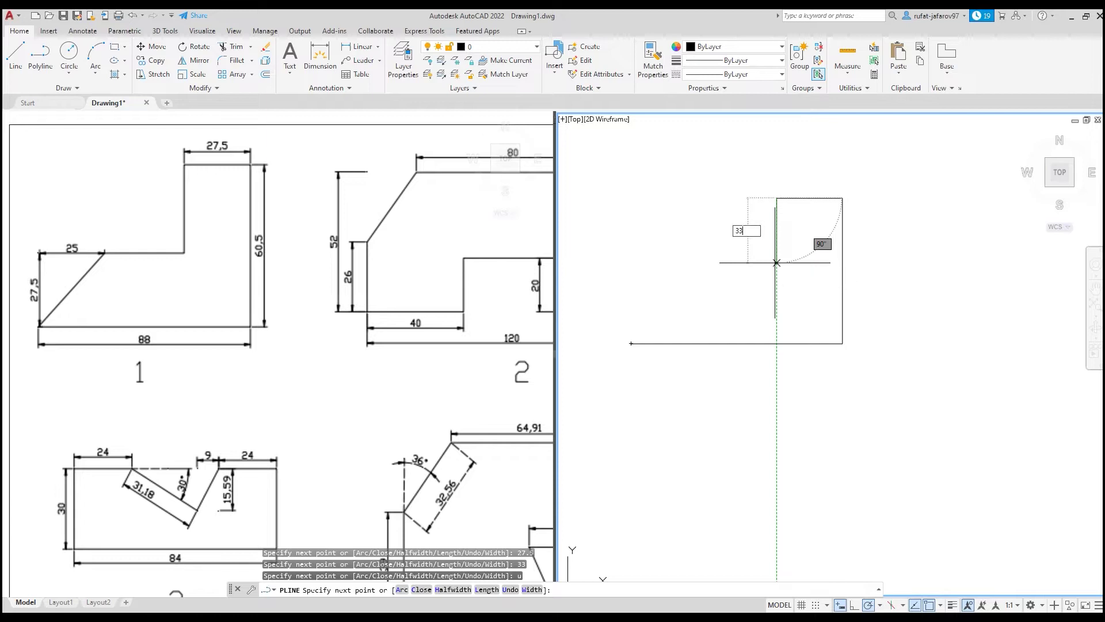
key(Return)
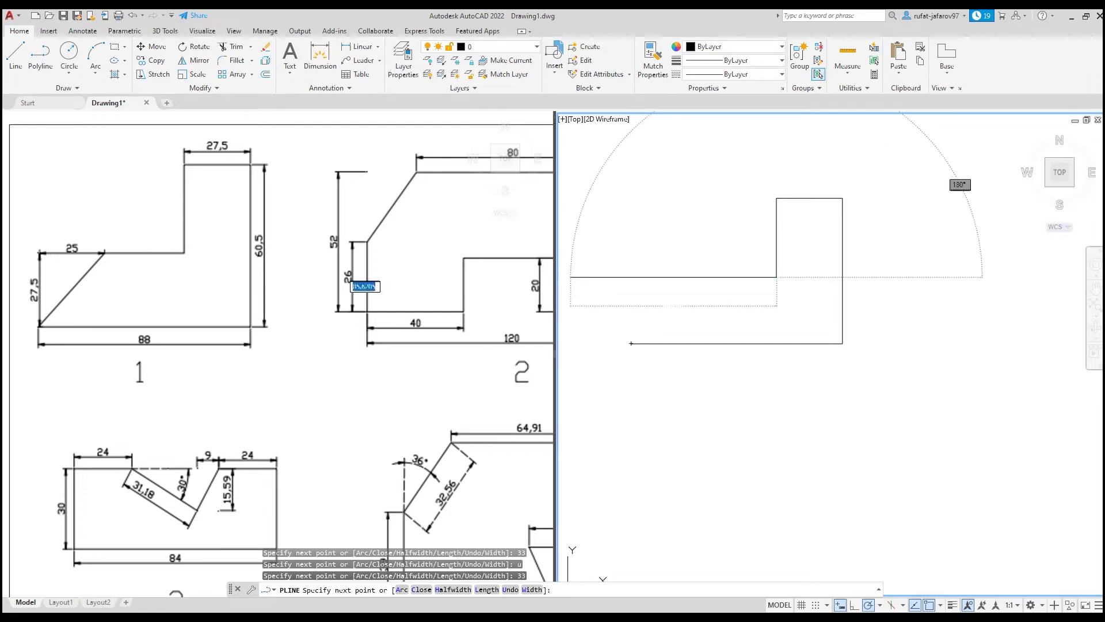
click(357, 279)
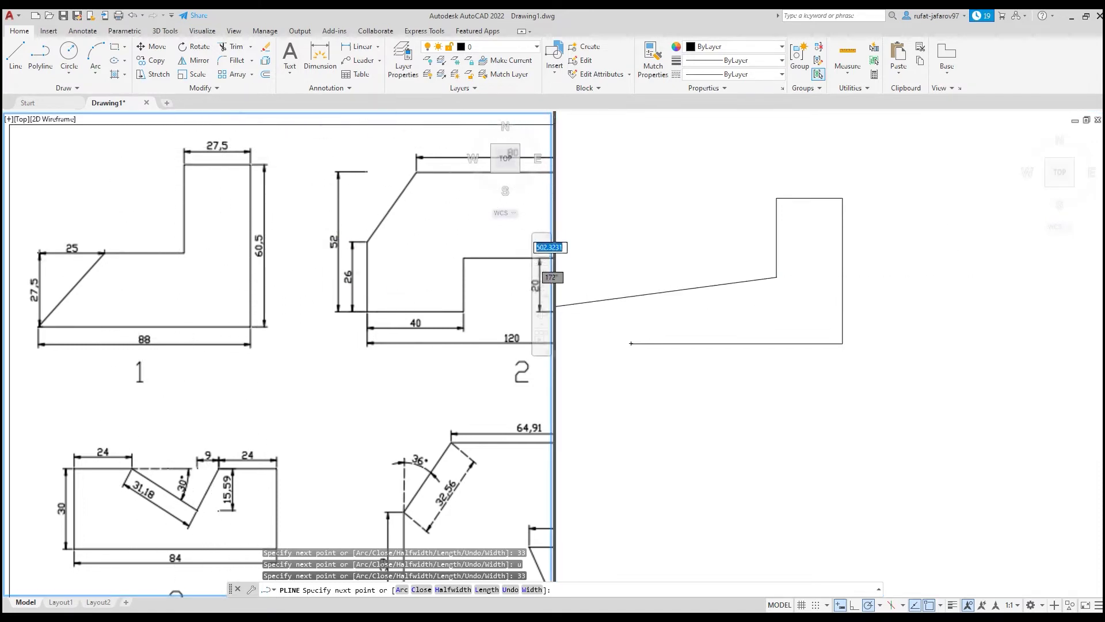
click(733, 254)
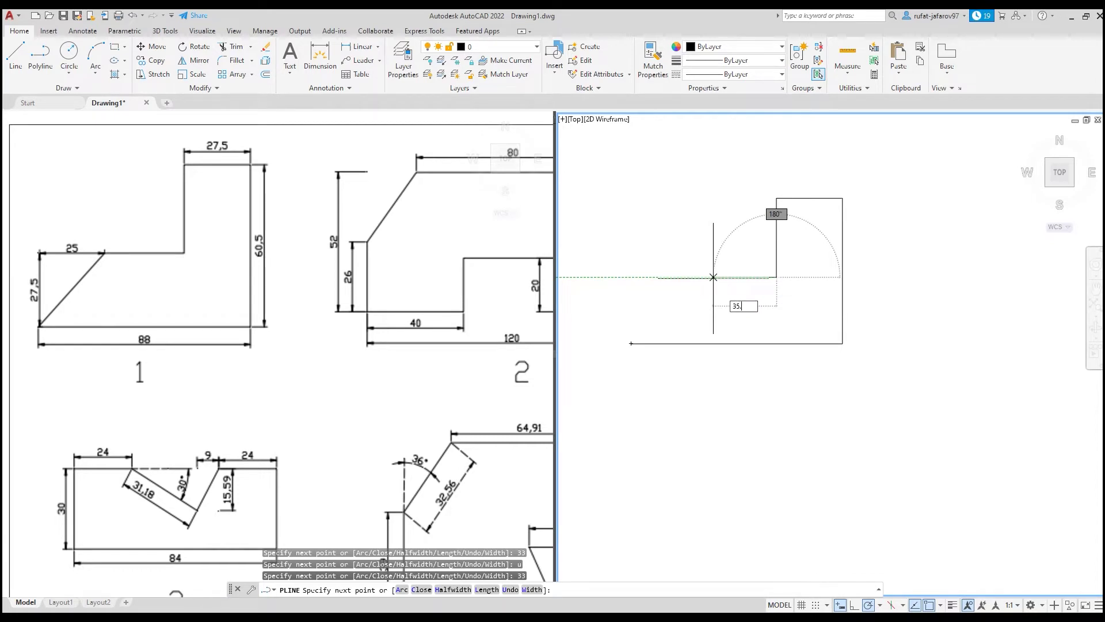
Add the 35.5 leftward edge and close the diagonal back onto the starting corner
text(35.5)
key(Return)
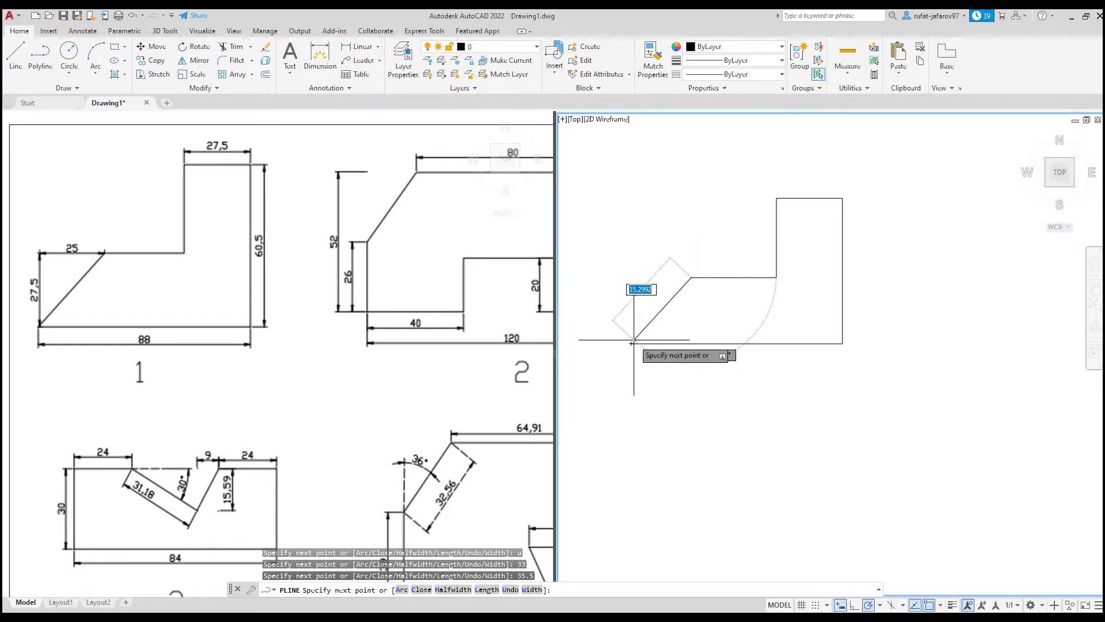
click(631, 343)
key(Return)
click(33, 294)
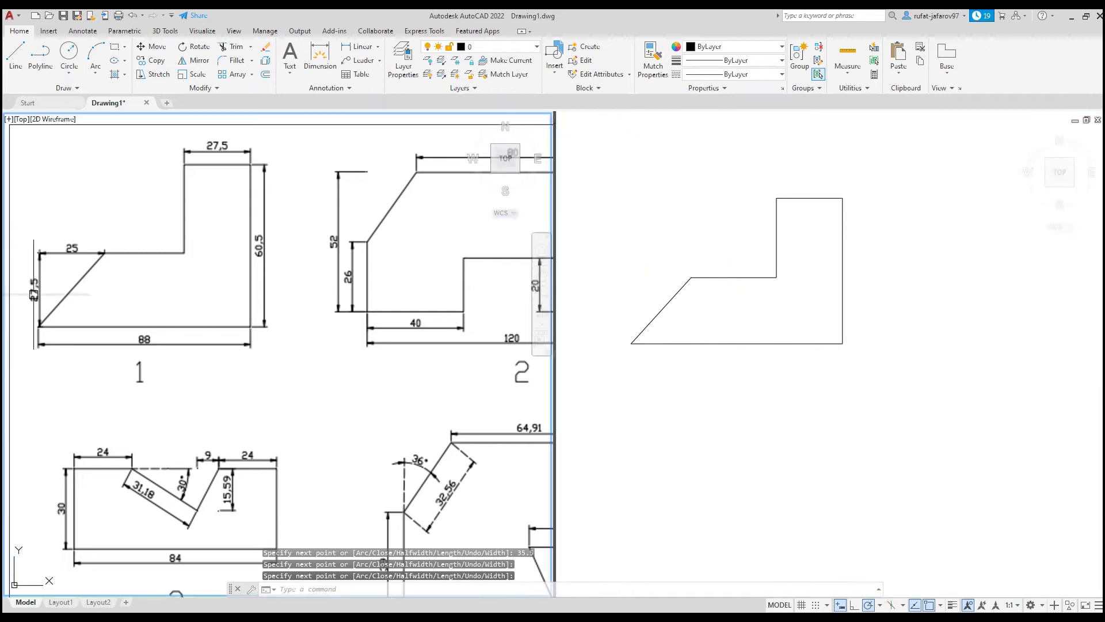
click(716, 266)
Shift the shape 1 outline left and pan the reference sheet to shape 2
drag(827, 295, 724, 276)
scroll(742, 293, down, 2)
key(Escape)
mouse_move(383, 237)
middle_down()
mouse_move(272, 227)
mouse_move(295, 237)
middle_up()
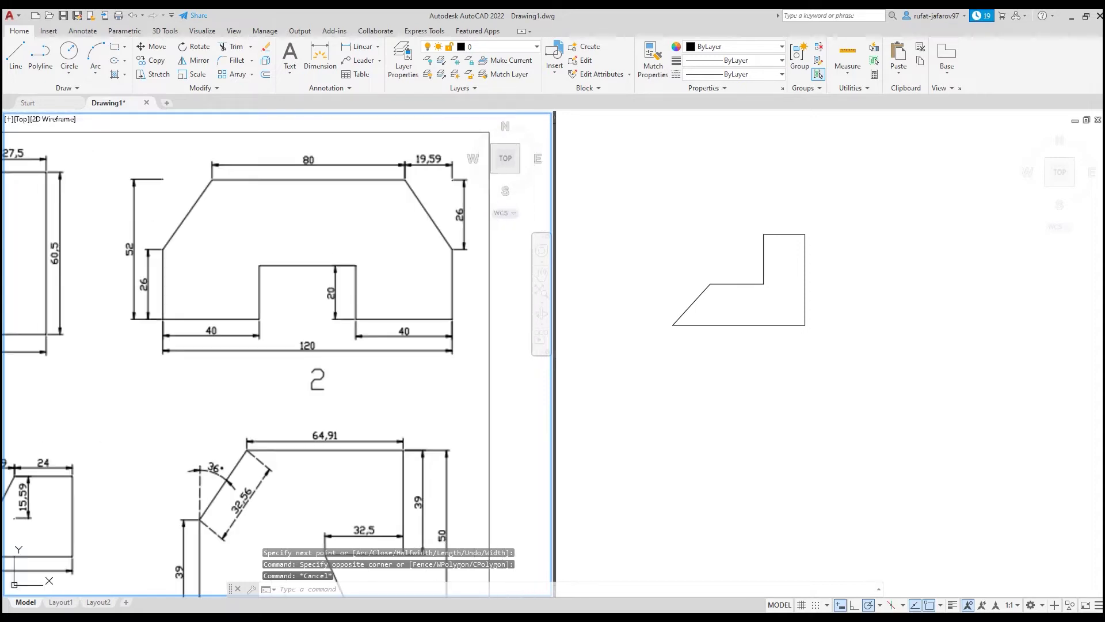
middle_drag(805, 296, 689, 291)
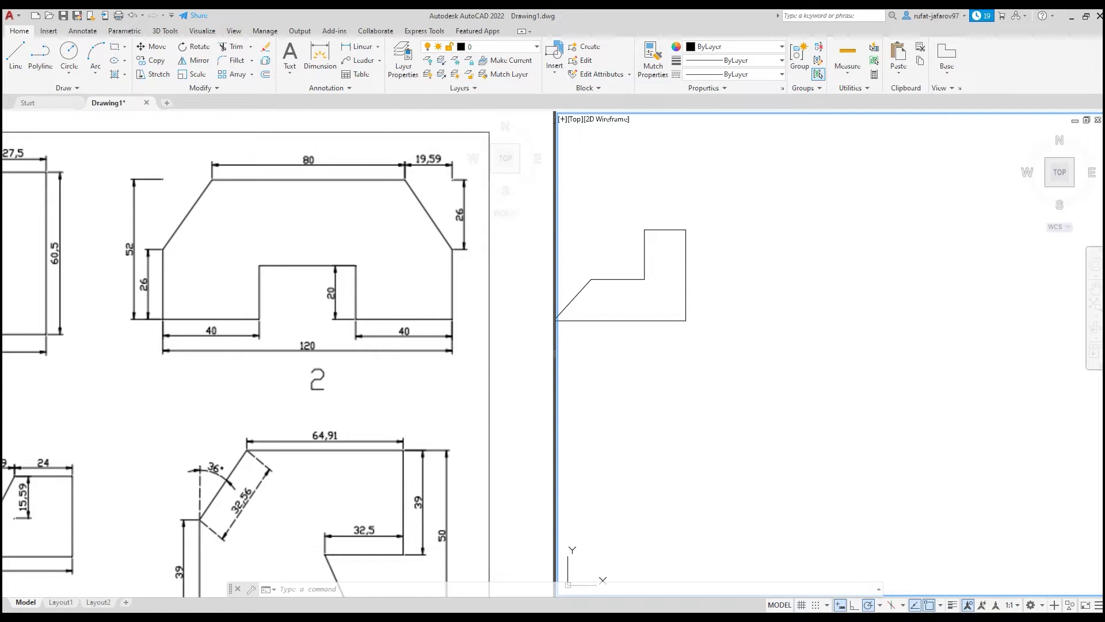
click(161, 251)
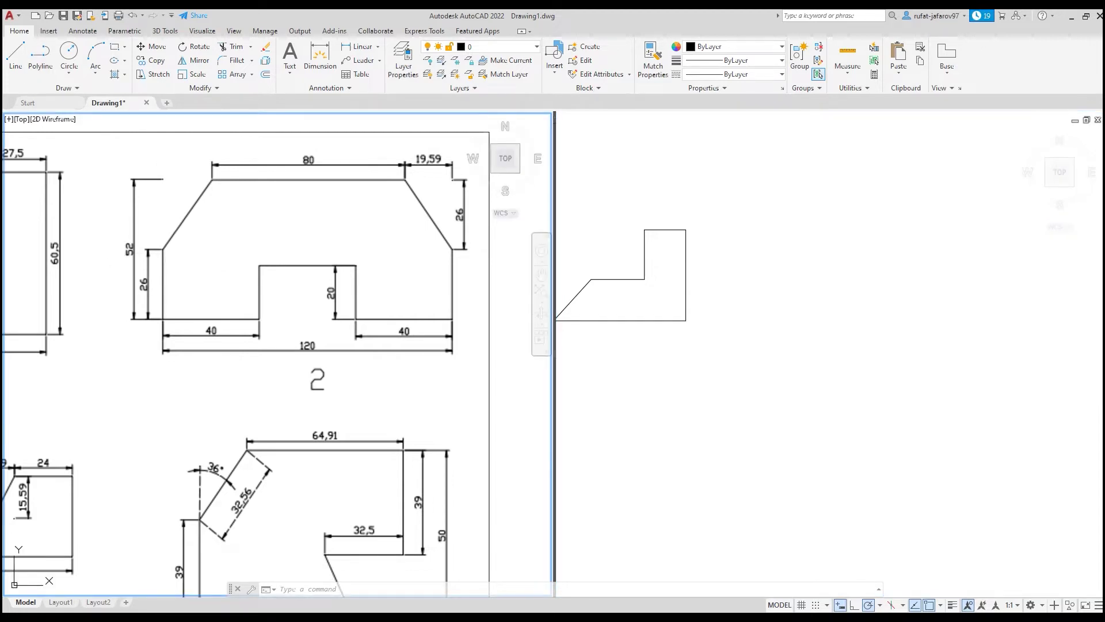
Begin shape 2's line outline with the 26 left side, 40 bottom edge and 20 notch side
click(41, 55)
click(777, 271)
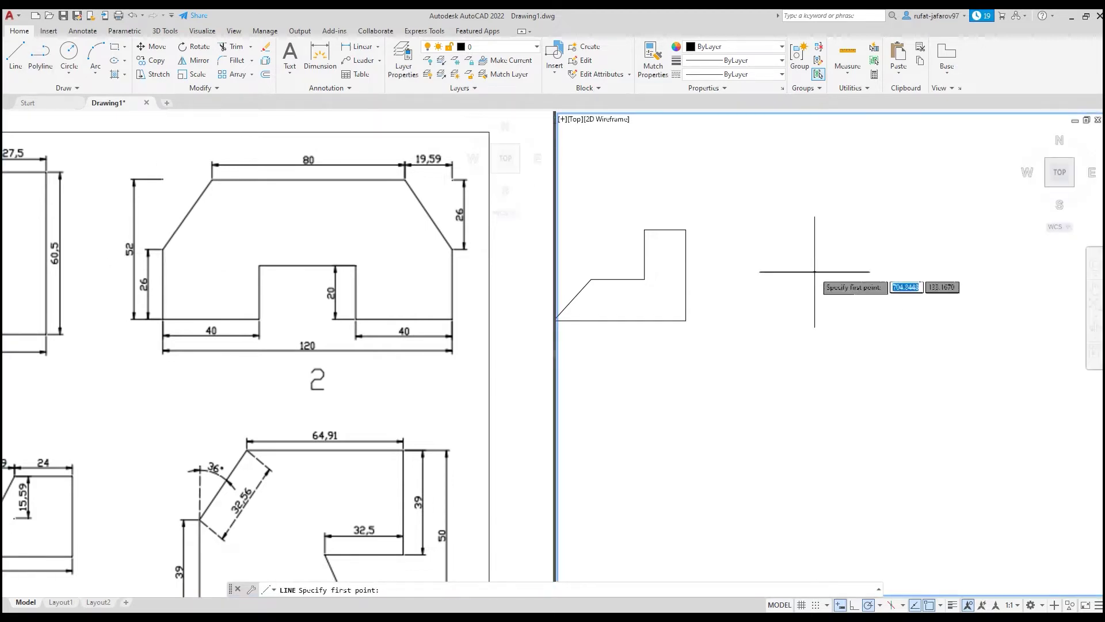
click(739, 272)
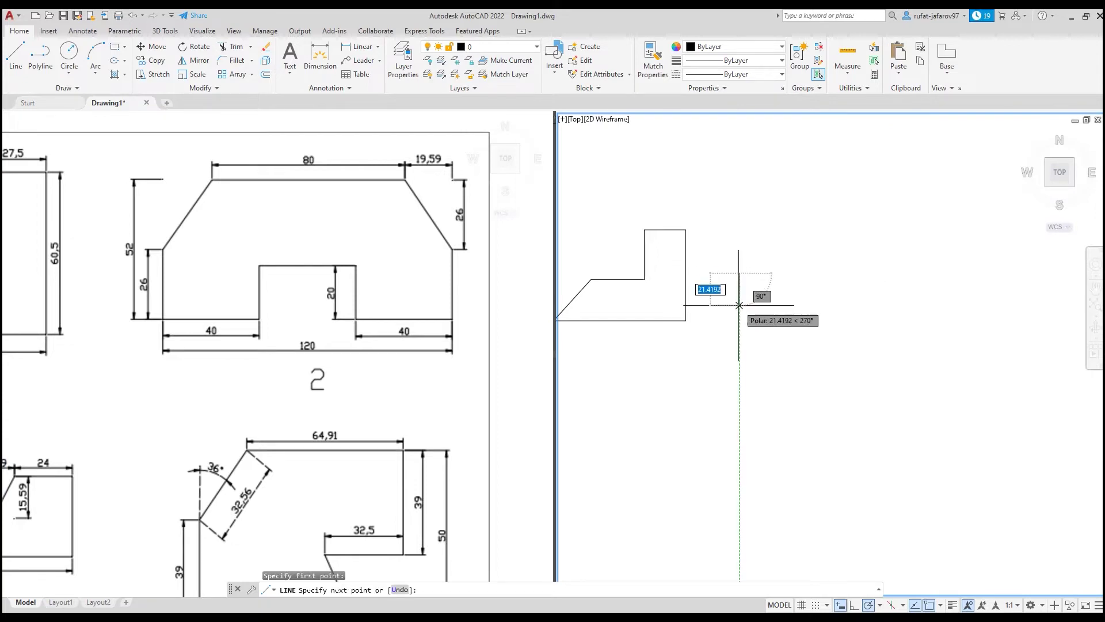
text(26)
key(Return)
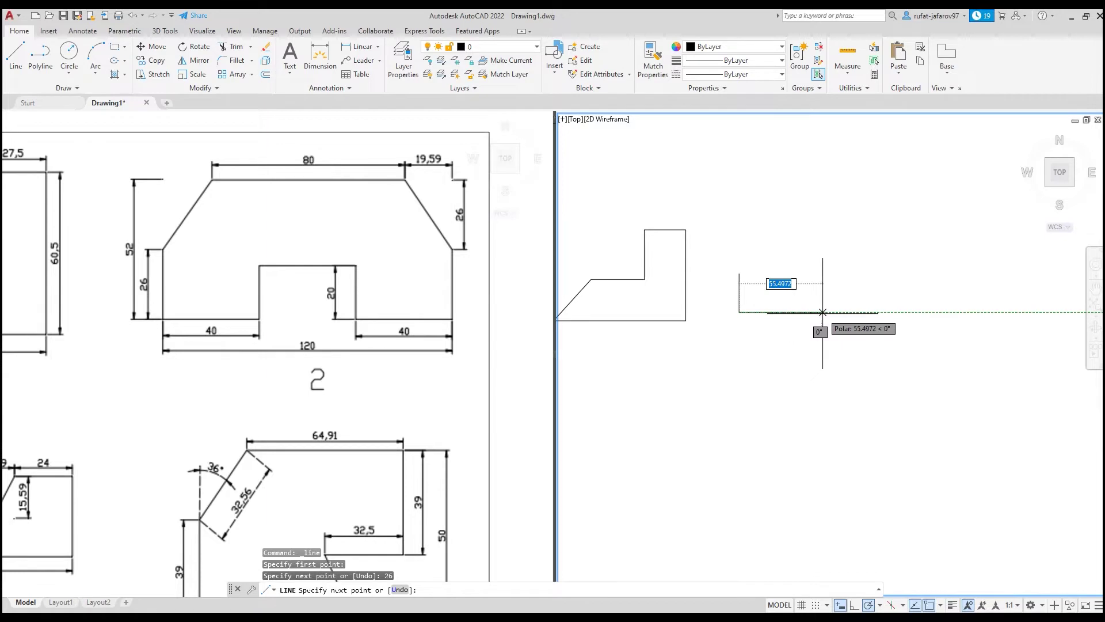
text(40)
key(Return)
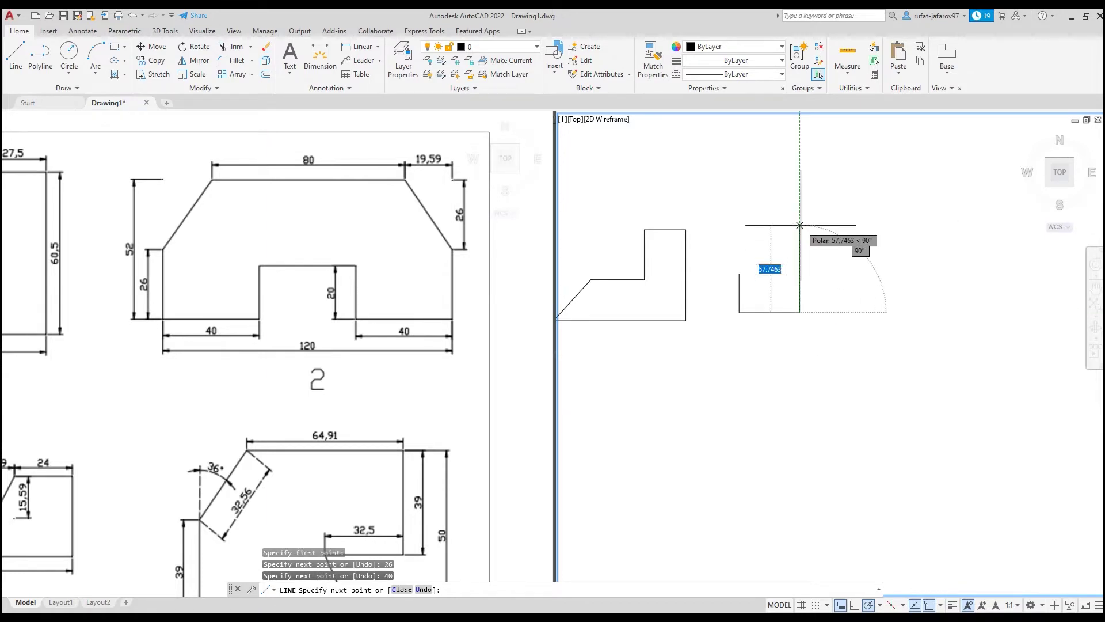
text(20)
key(Return)
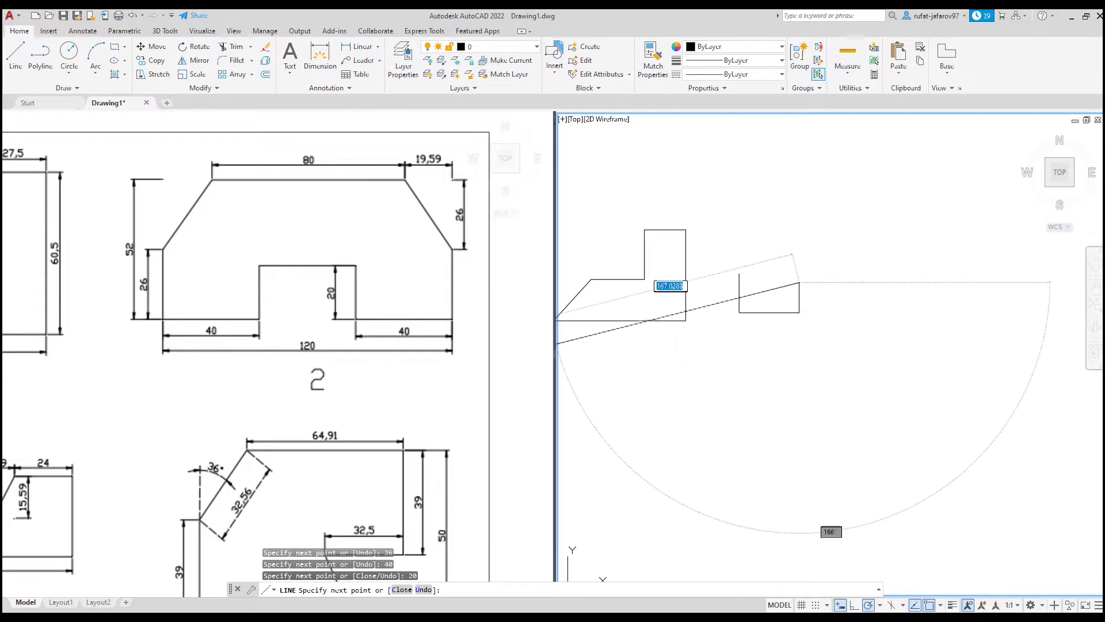
Draw the notch's 40 top, 20 side, 40 bottom segment and 26 vertical segment
click(437, 285)
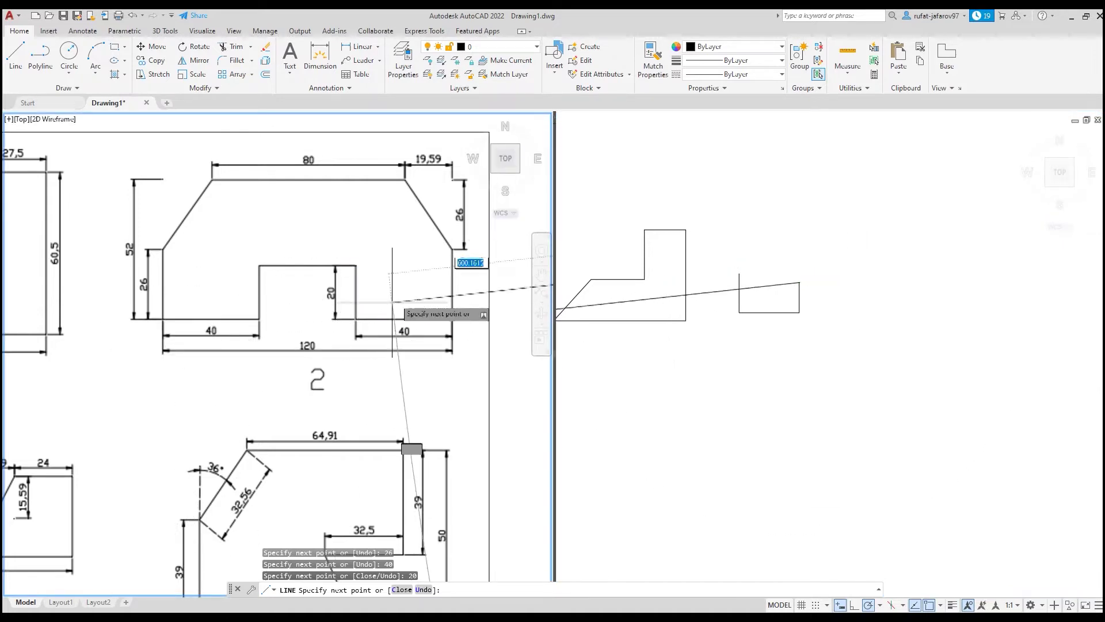
click(720, 276)
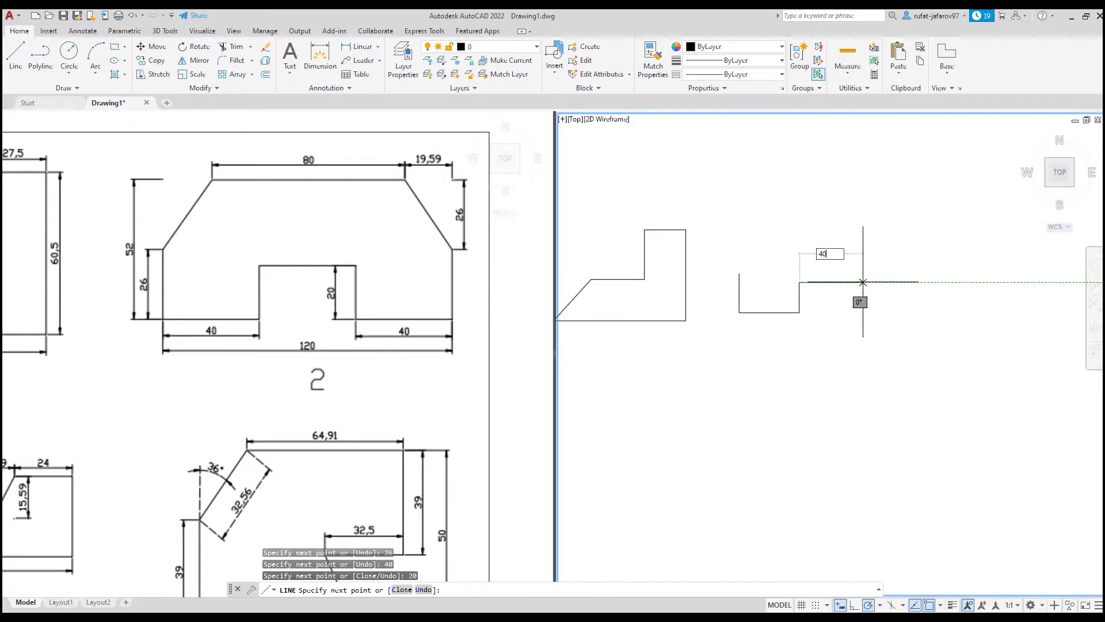
key(Return)
text(20)
key(Return)
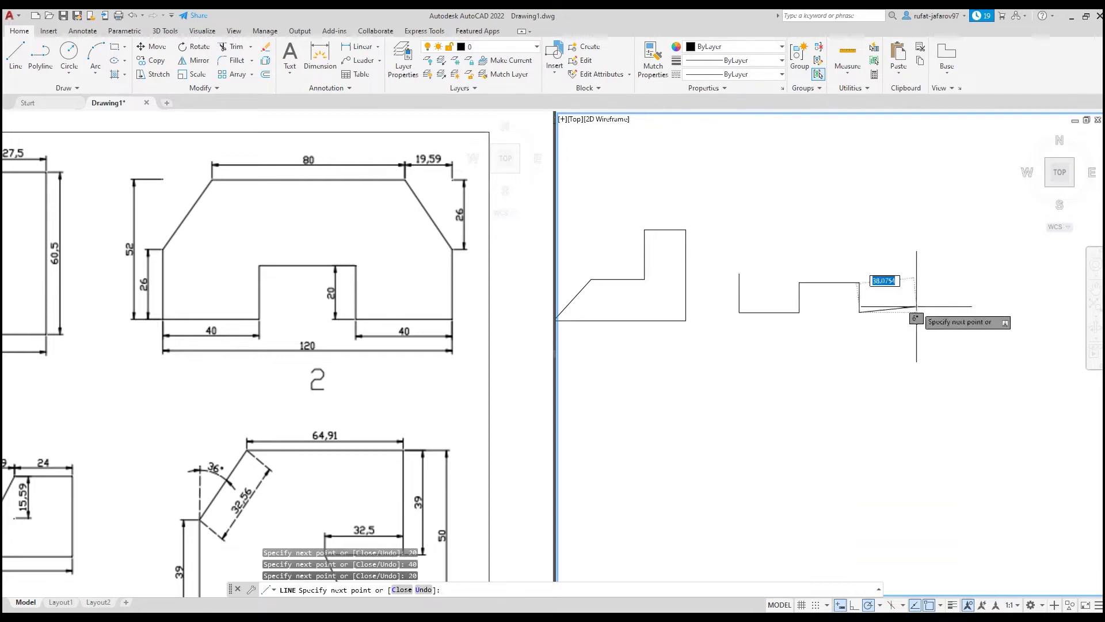
text(0)
key(Return)
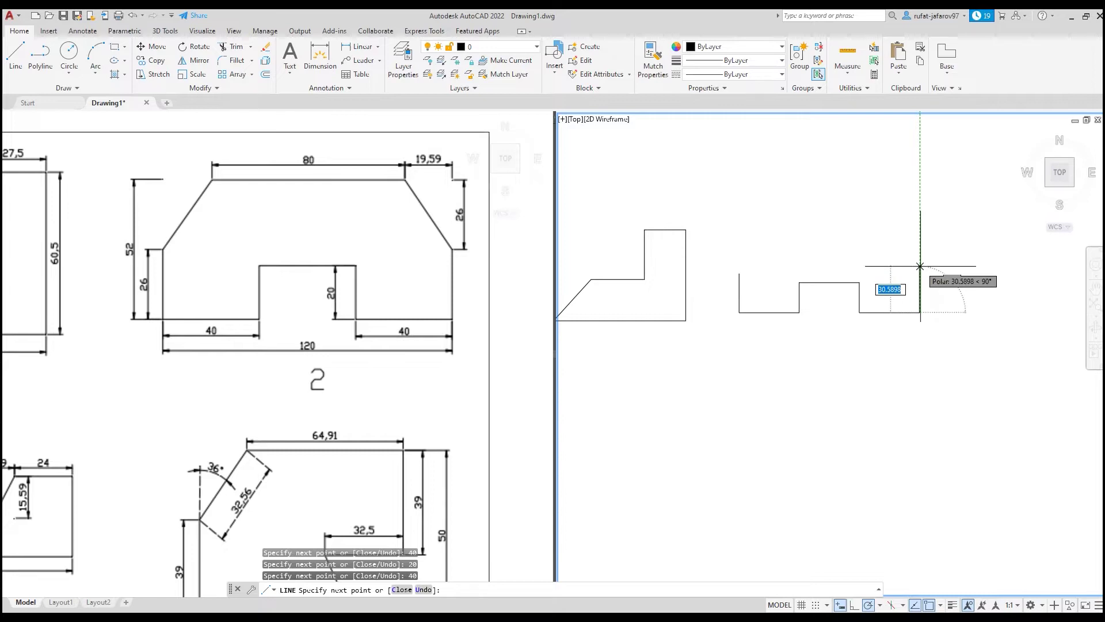
text(6)
key(Return)
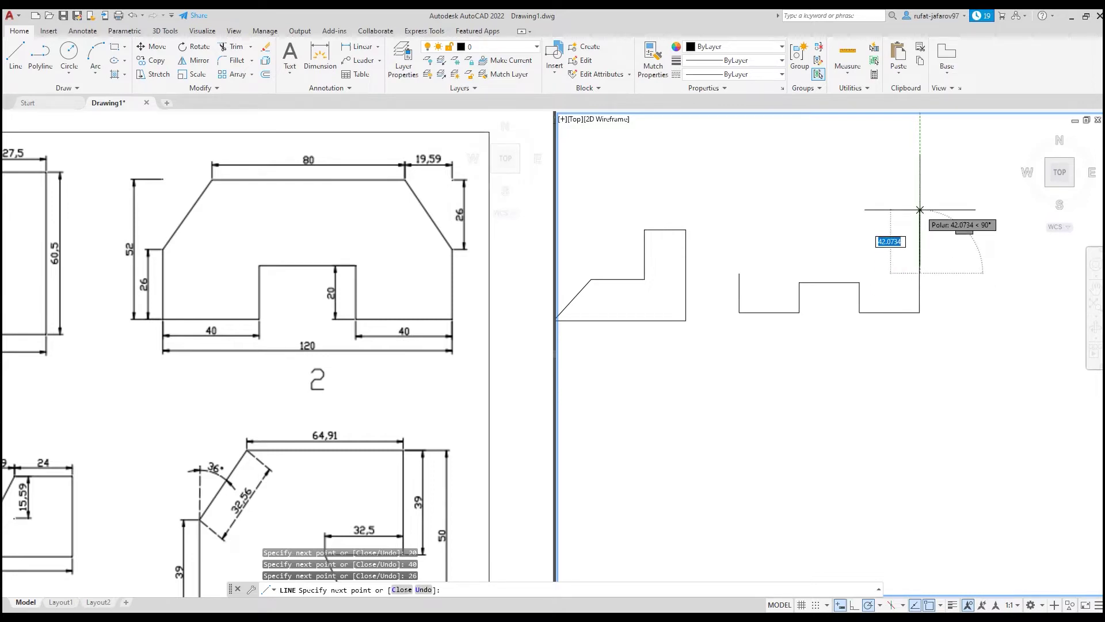
Add the 26-unit right side and a 19.59-unit top segment
scroll(918, 219, up, 2)
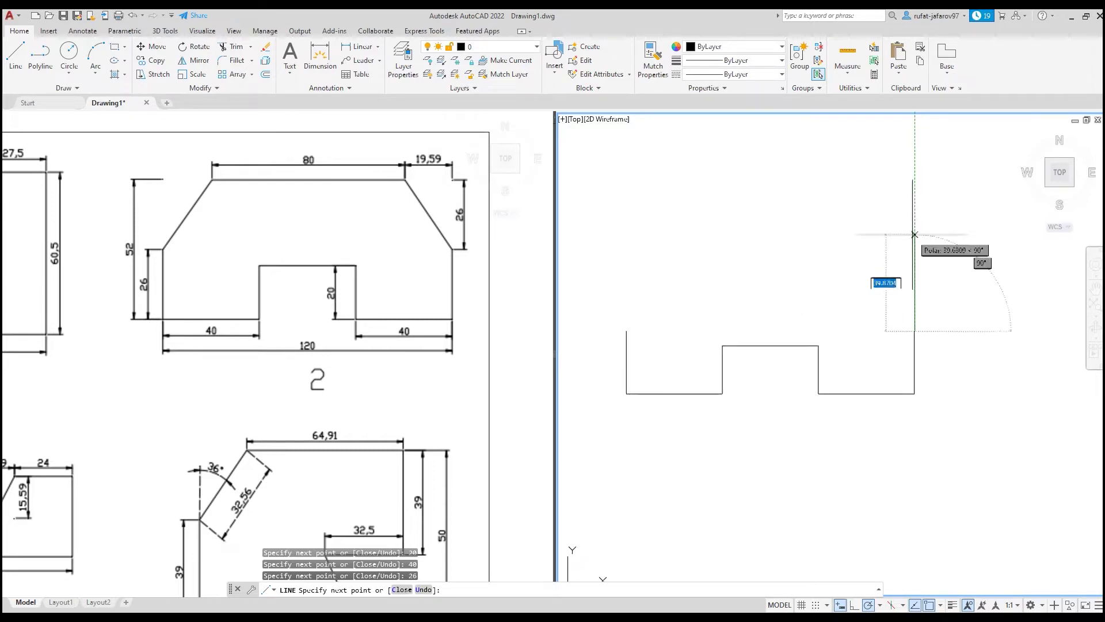
click(460, 237)
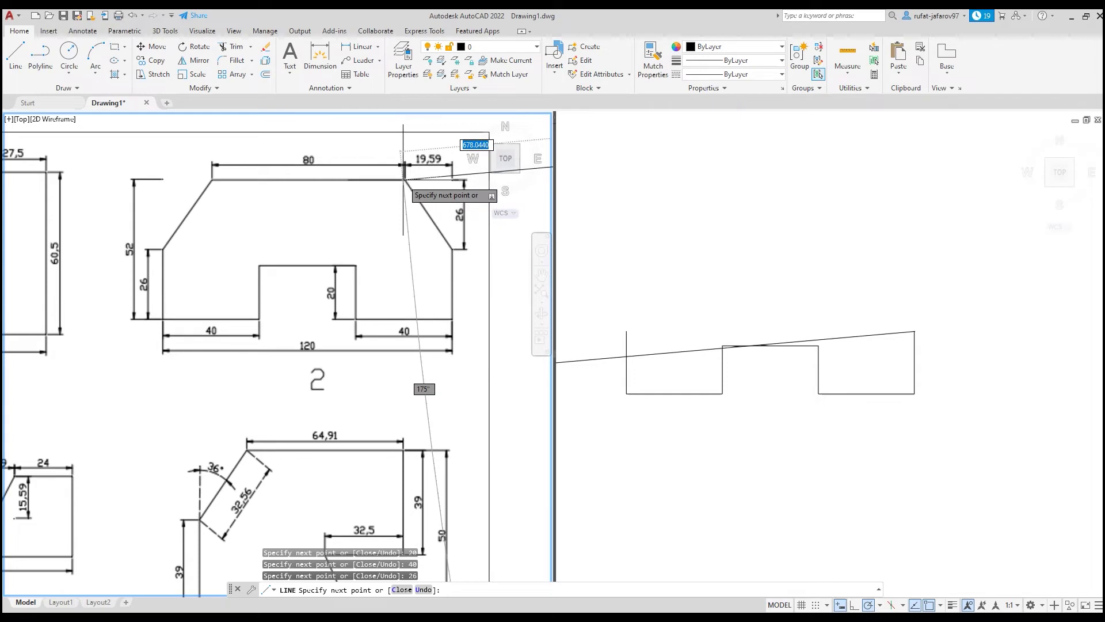
click(904, 270)
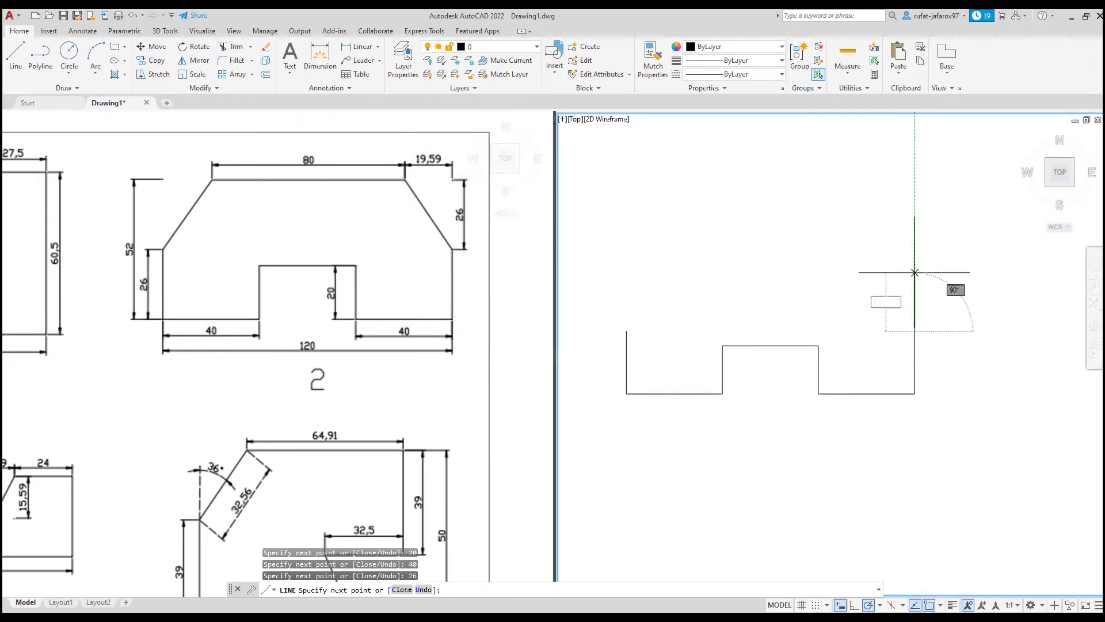
text(26)
key(Return)
text(19,59)
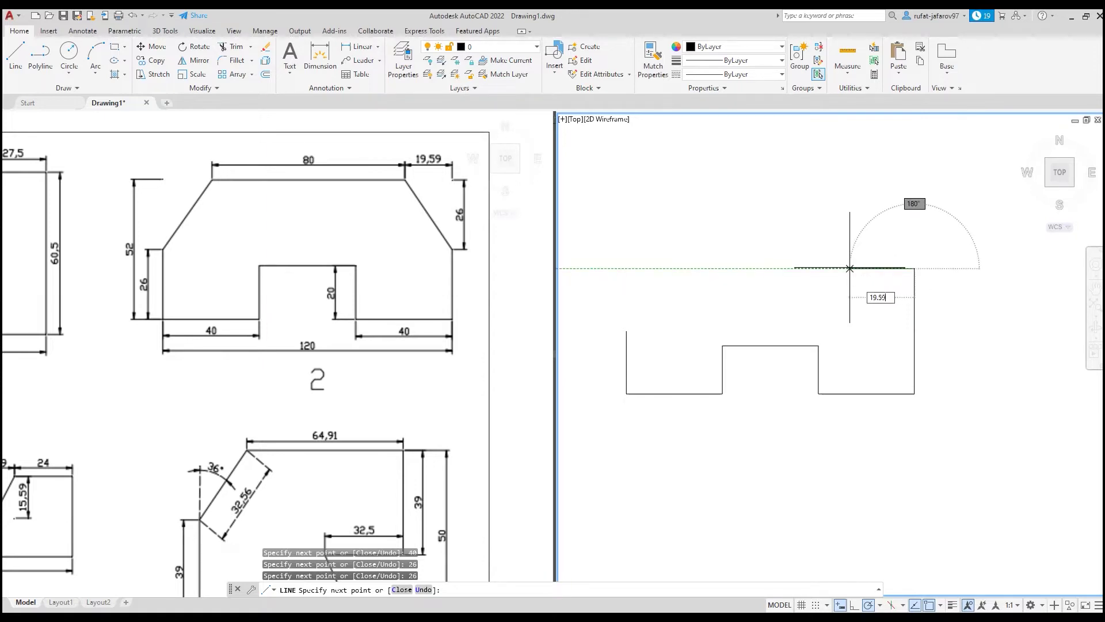
key(Return)
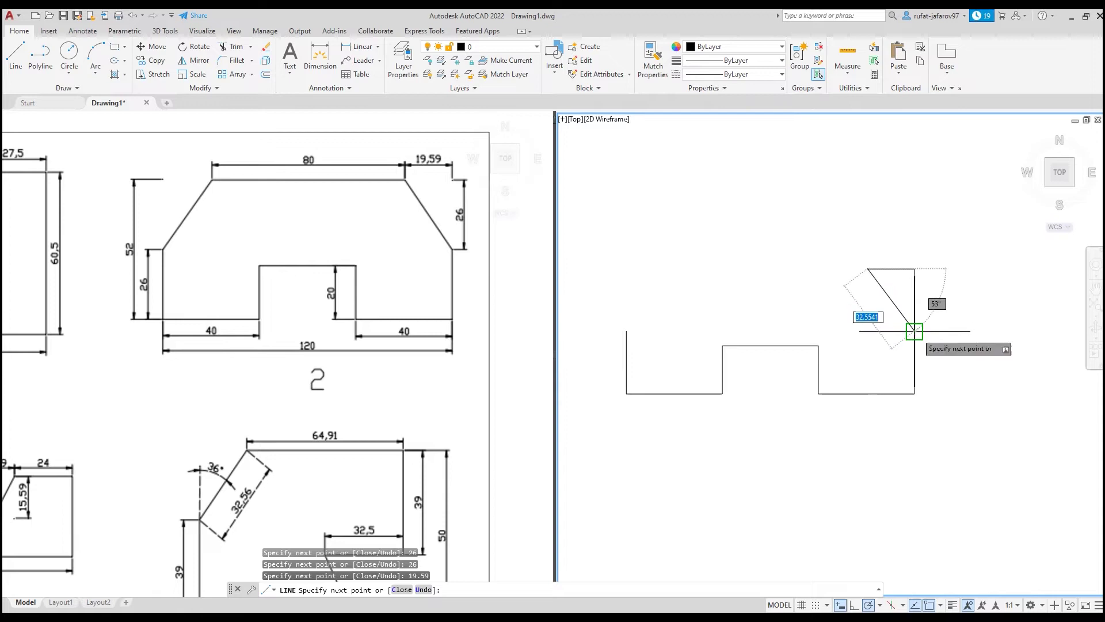
End the line and delete the two misplaced top segments
right_click(935, 234)
click(955, 242)
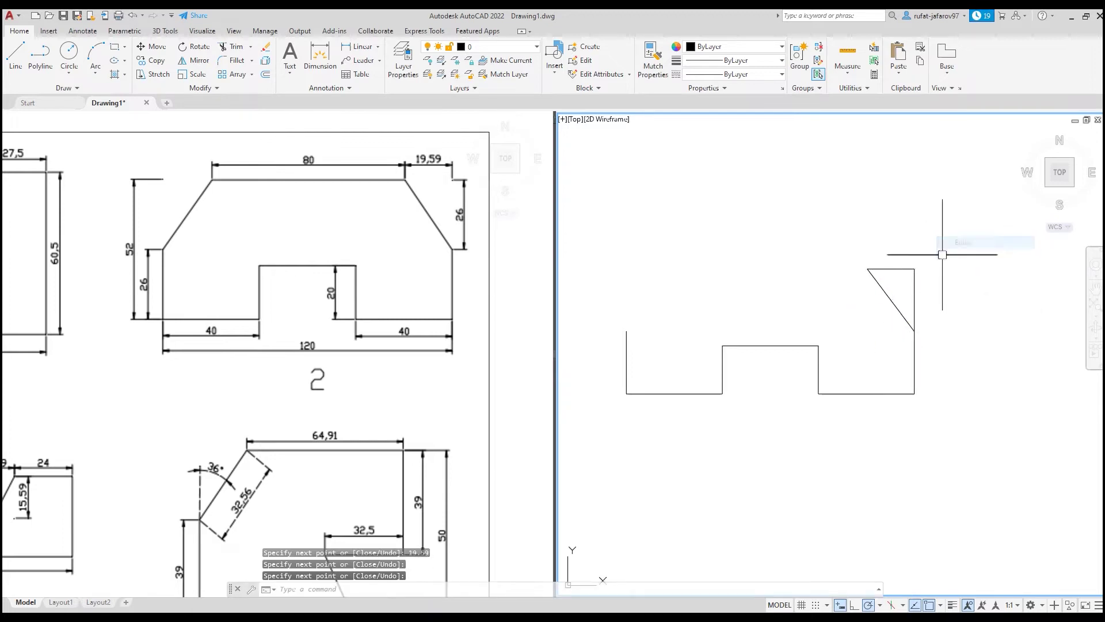
click(891, 285)
key(Delete)
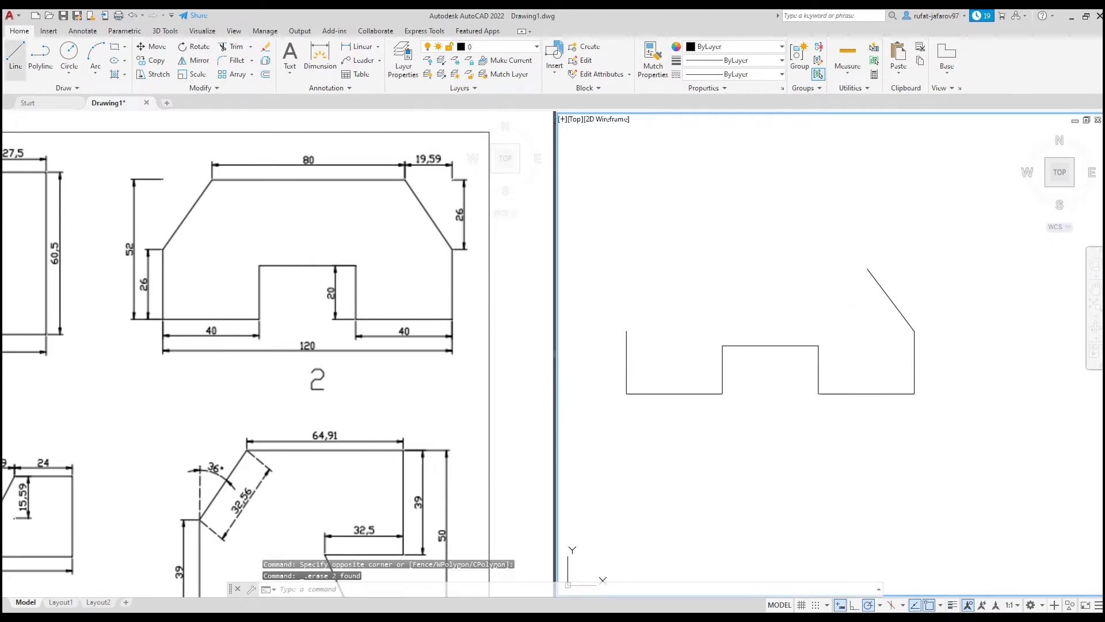
Redraw the 80-unit top edge and close the left chamfer onto the left side
click(15, 57)
click(867, 269)
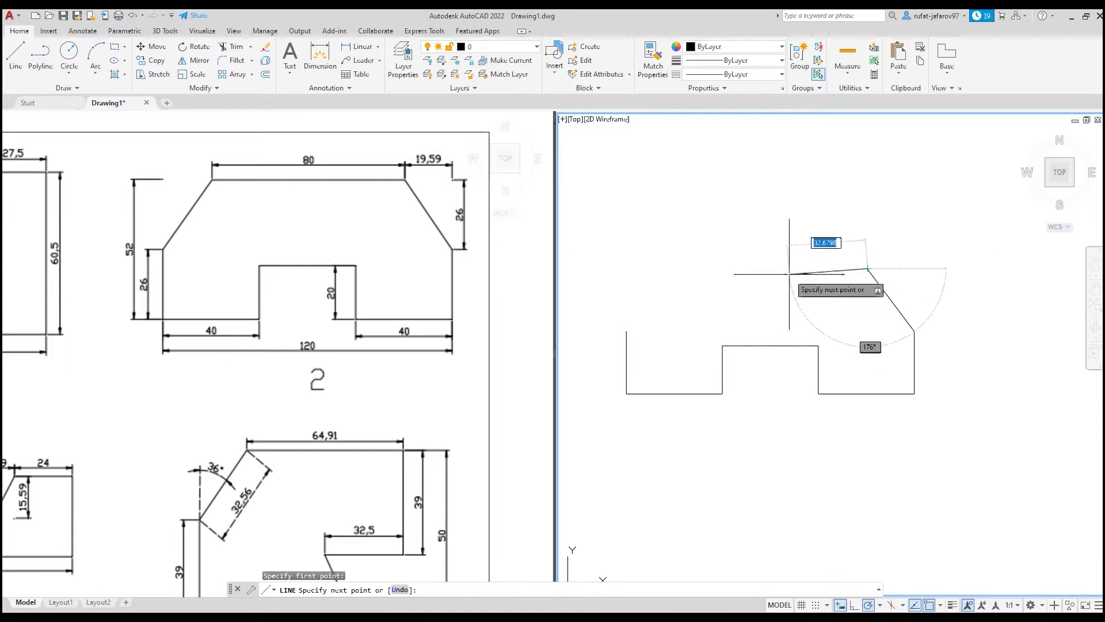
text(0)
key(Return)
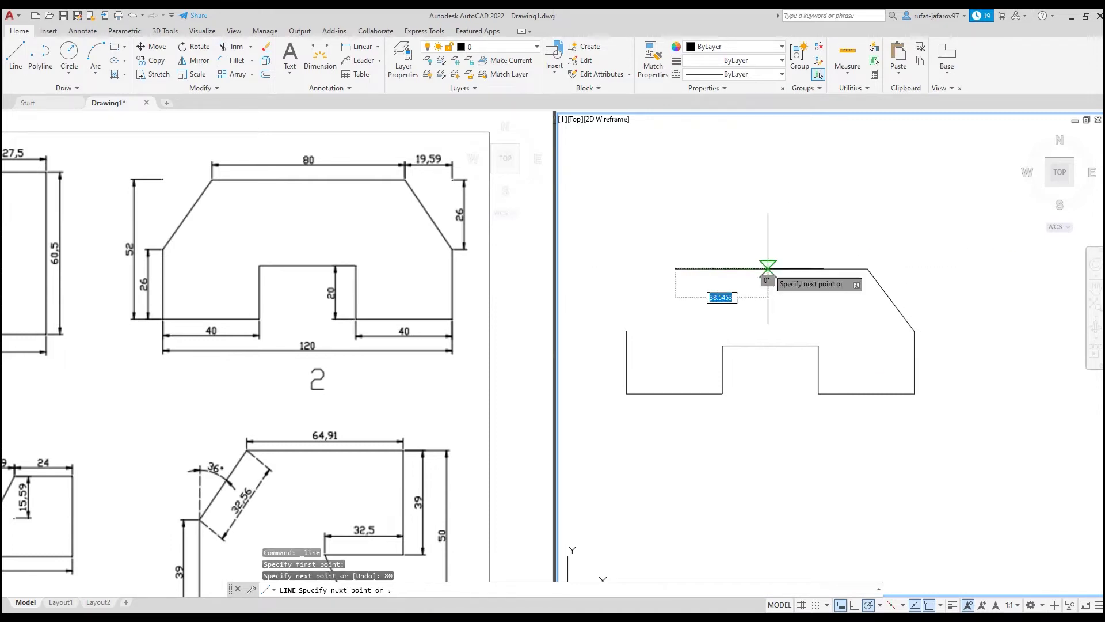
click(626, 331)
right_click(638, 253)
click(653, 260)
click(153, 210)
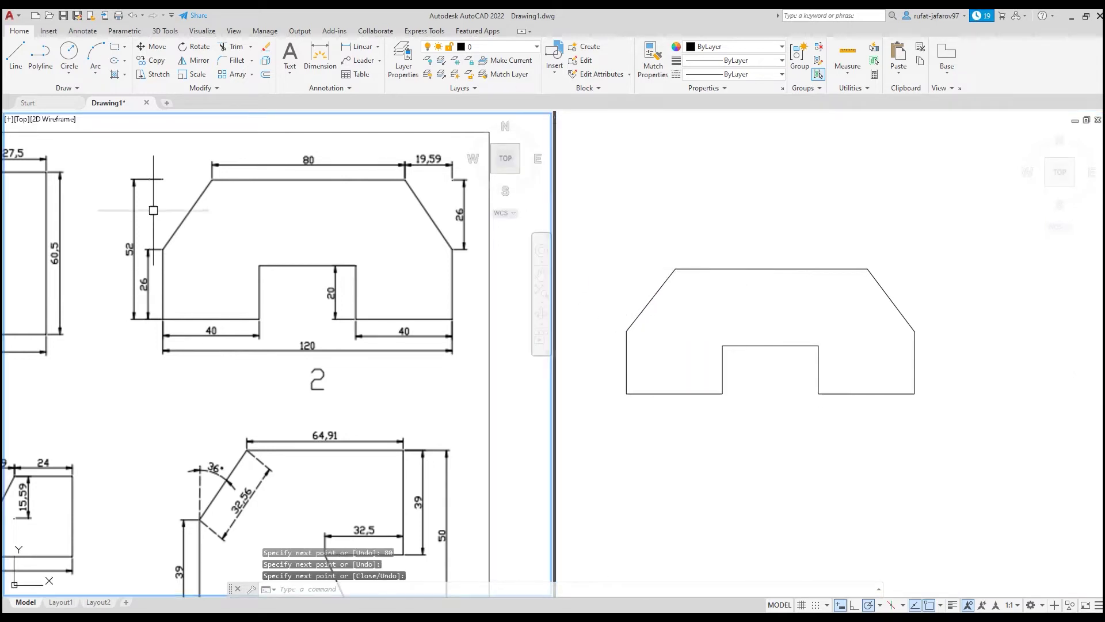
click(412, 182)
click(667, 287)
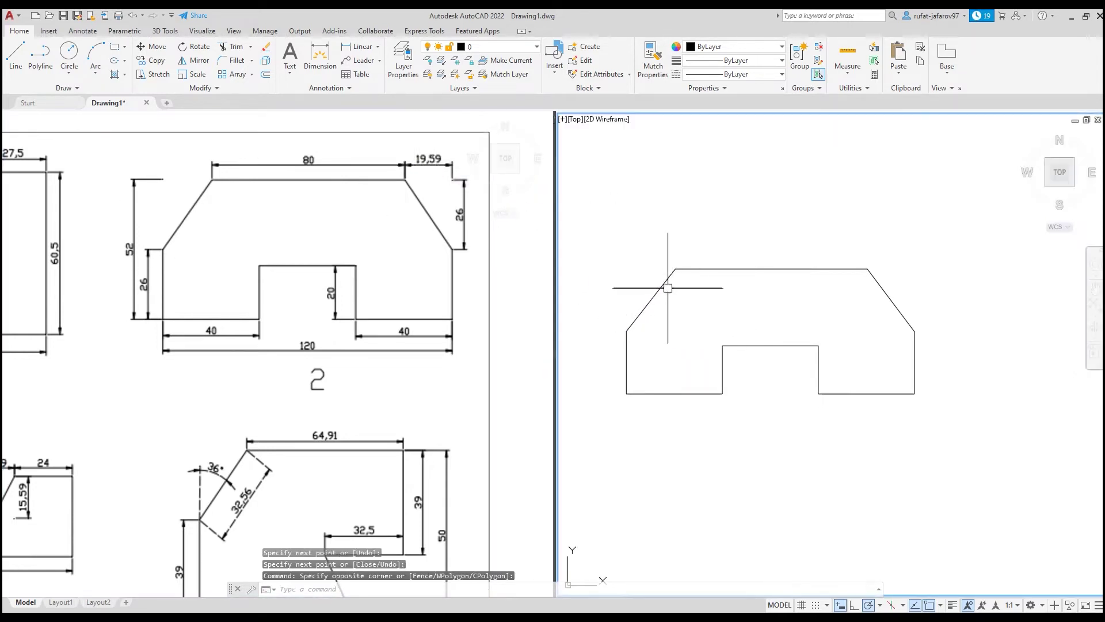
Pan both viewports to show drawing 3 and make room below the outlines
scroll(662, 305, down, 2)
scroll(730, 305, down, 2)
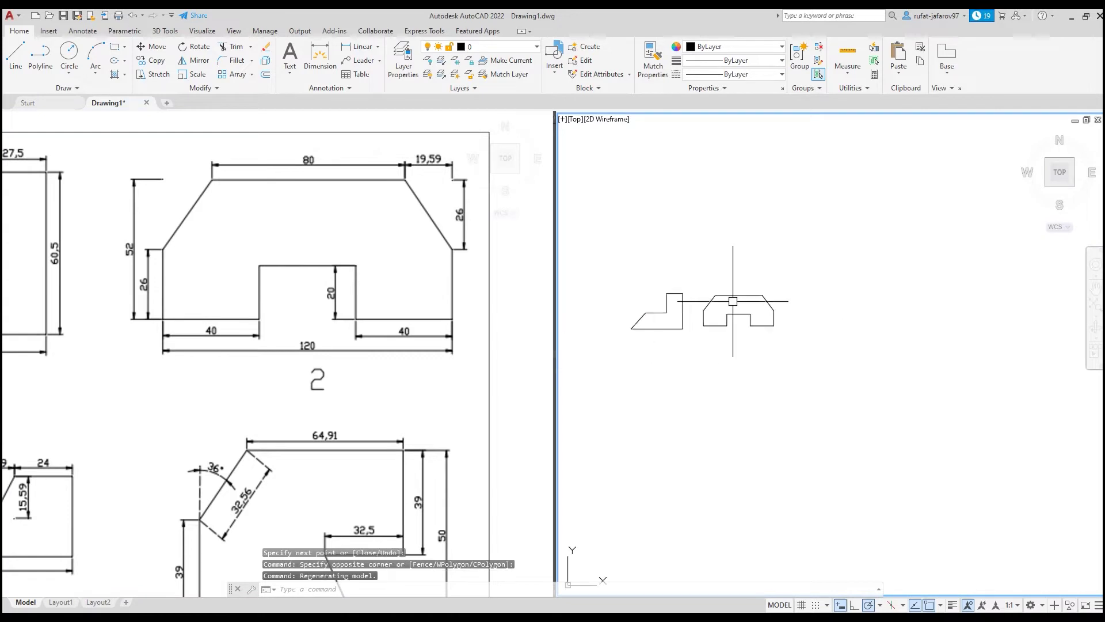
middle_drag(733, 301, 863, 271)
click(282, 374)
mouse_move(351, 302)
middle_down()
mouse_move(473, 207)
mouse_move(353, 240)
middle_up()
scroll(253, 256, up, 2)
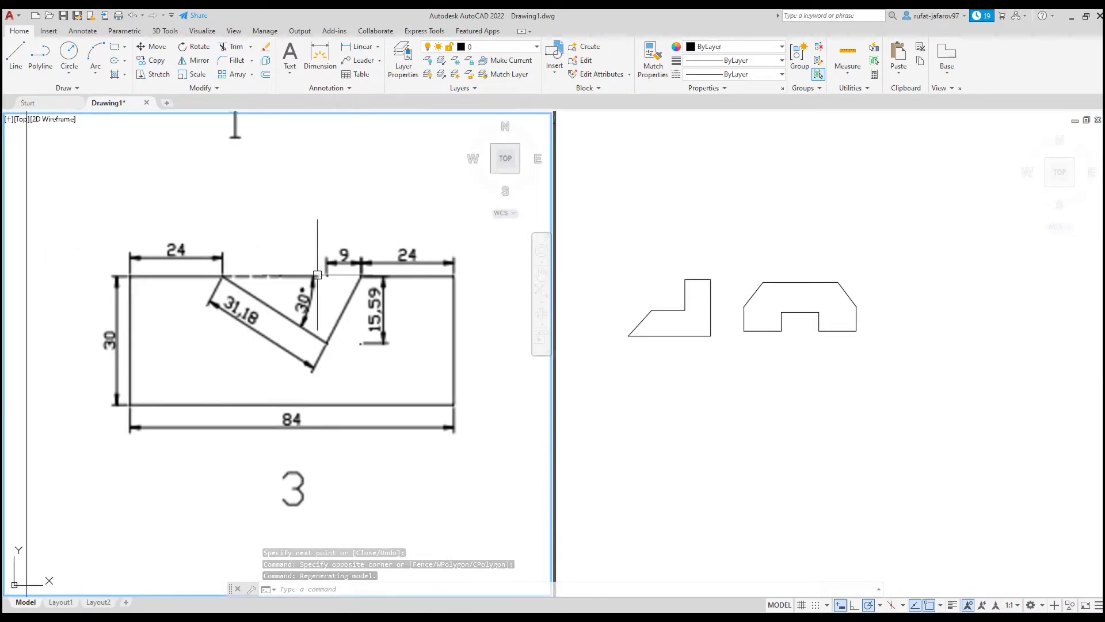
click(754, 375)
middle_drag(754, 374, 739, 322)
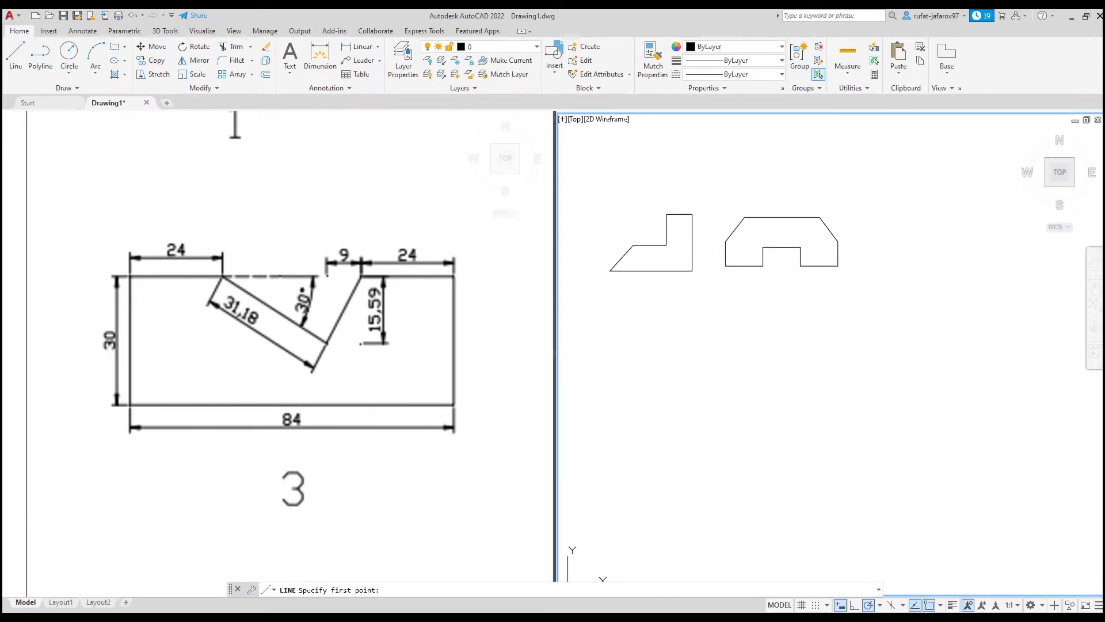
click(221, 277)
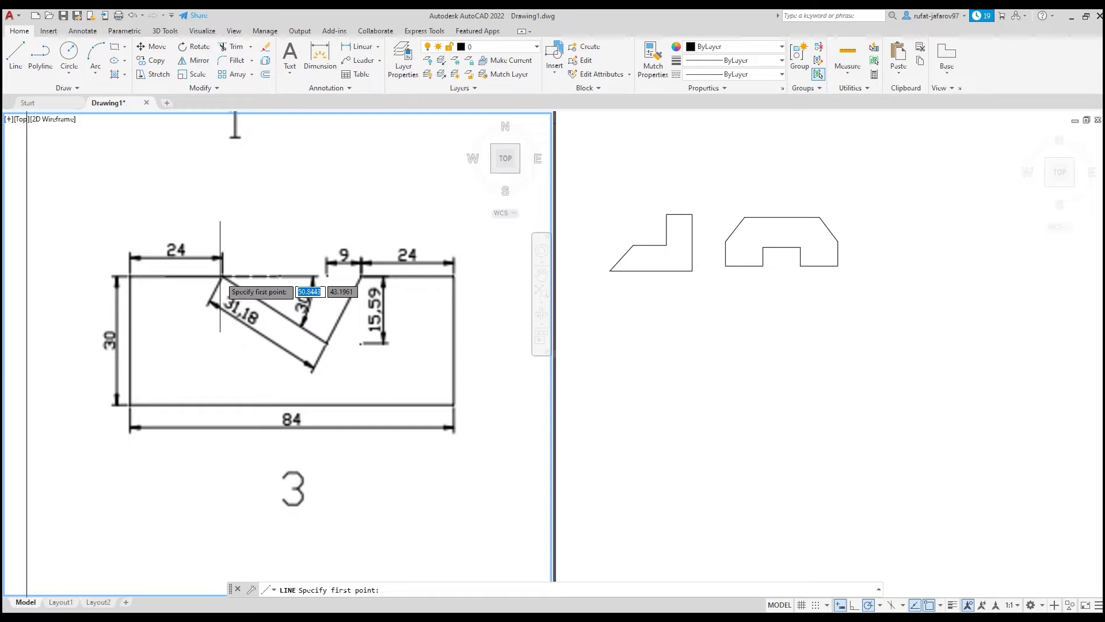
Draw shape 3's 24 top-left piece, 30 left side and 84 base, undoing a stray 8 segment
click(672, 338)
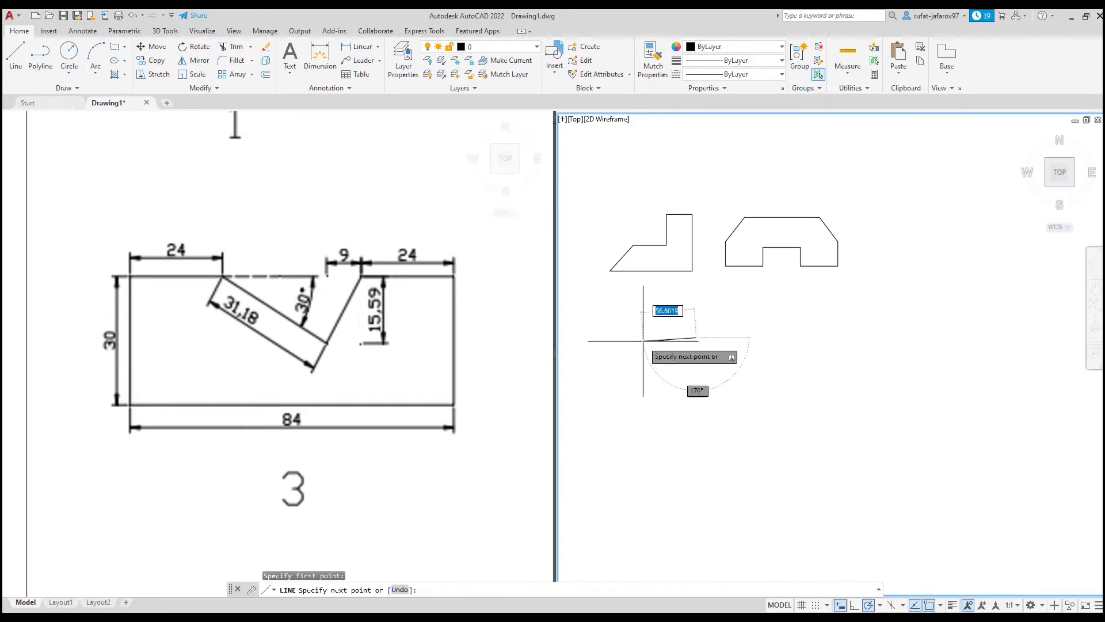
text(4)
key(Return)
scroll(662, 369, up, 3)
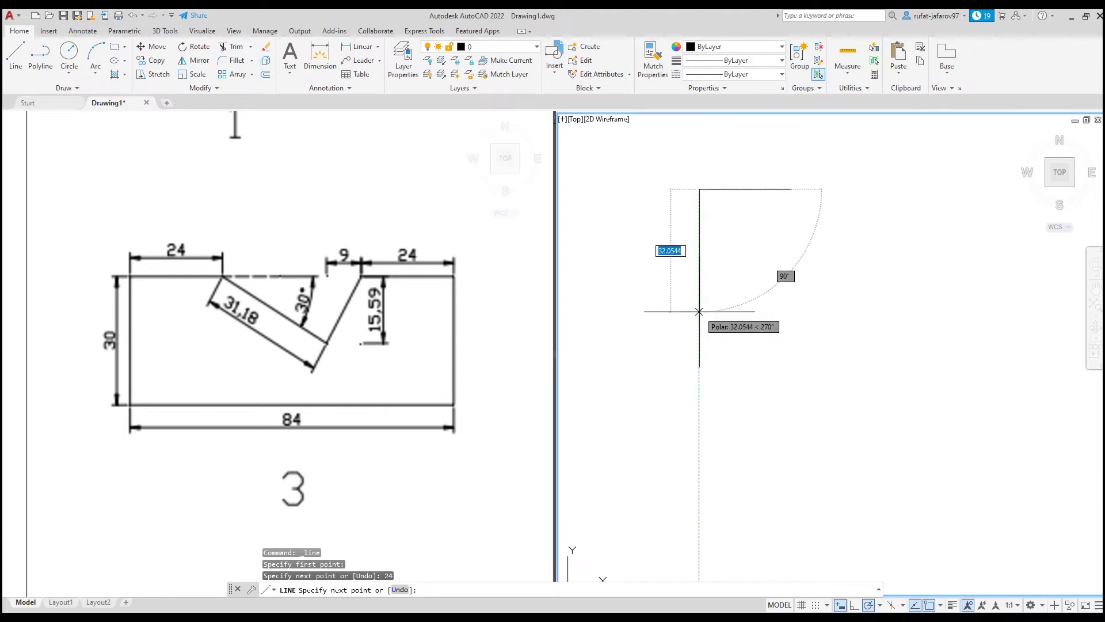
text(0)
key(Return)
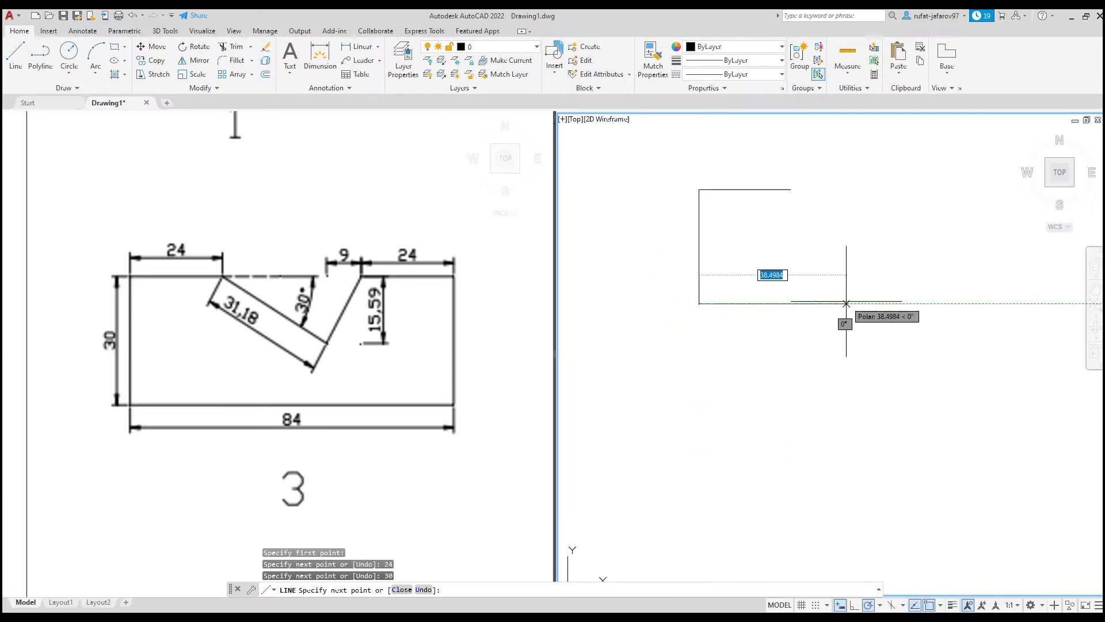
text(8)
key(Return)
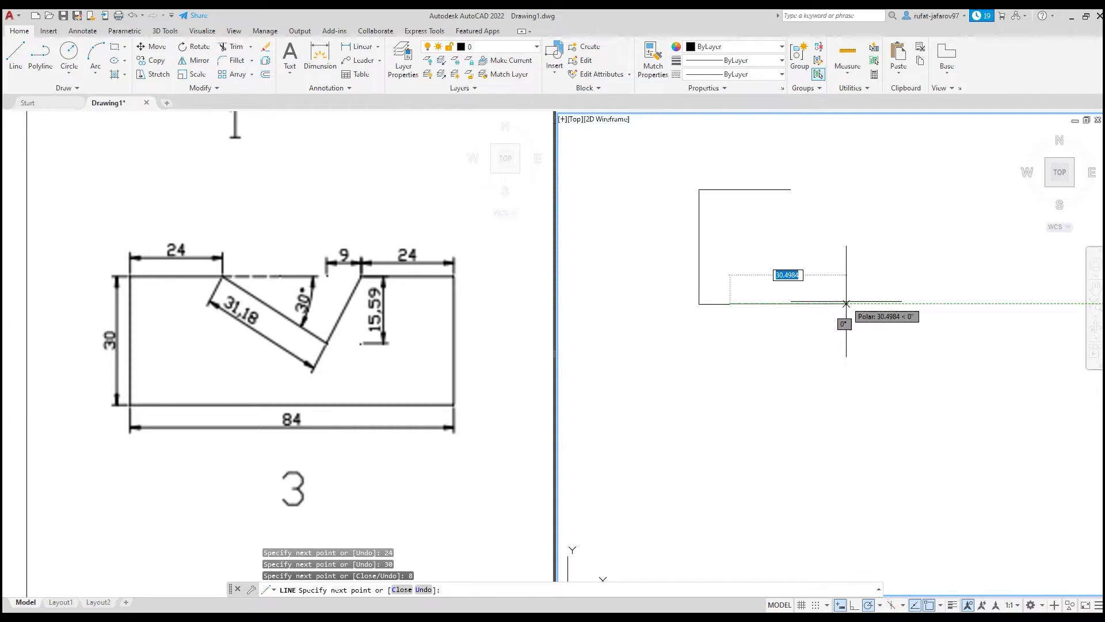
text(u)
key(Return)
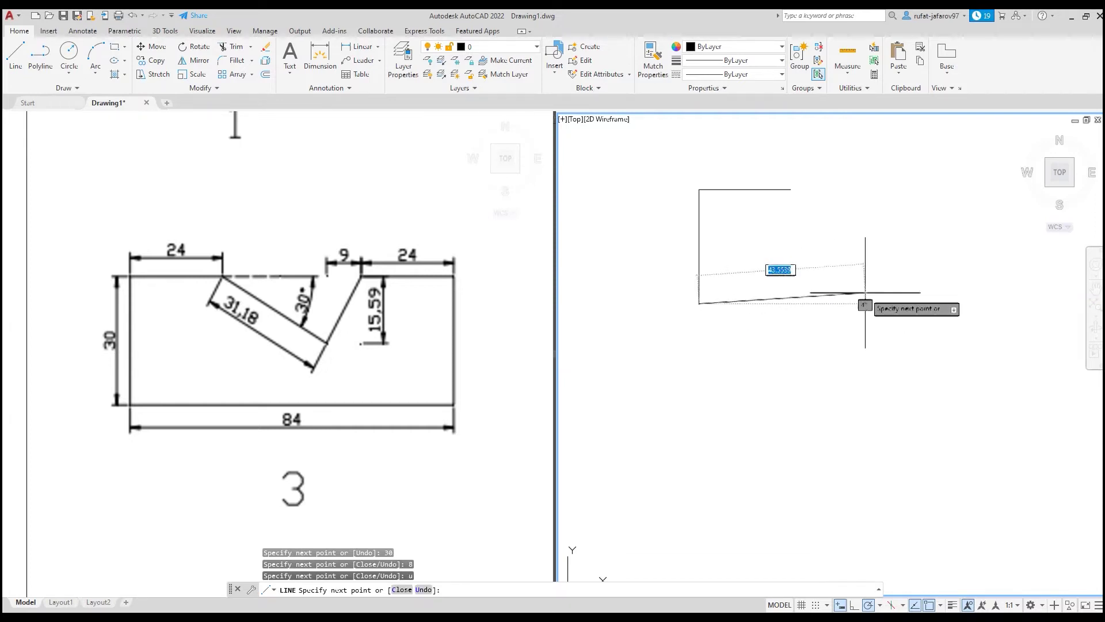
text(84)
key(Return)
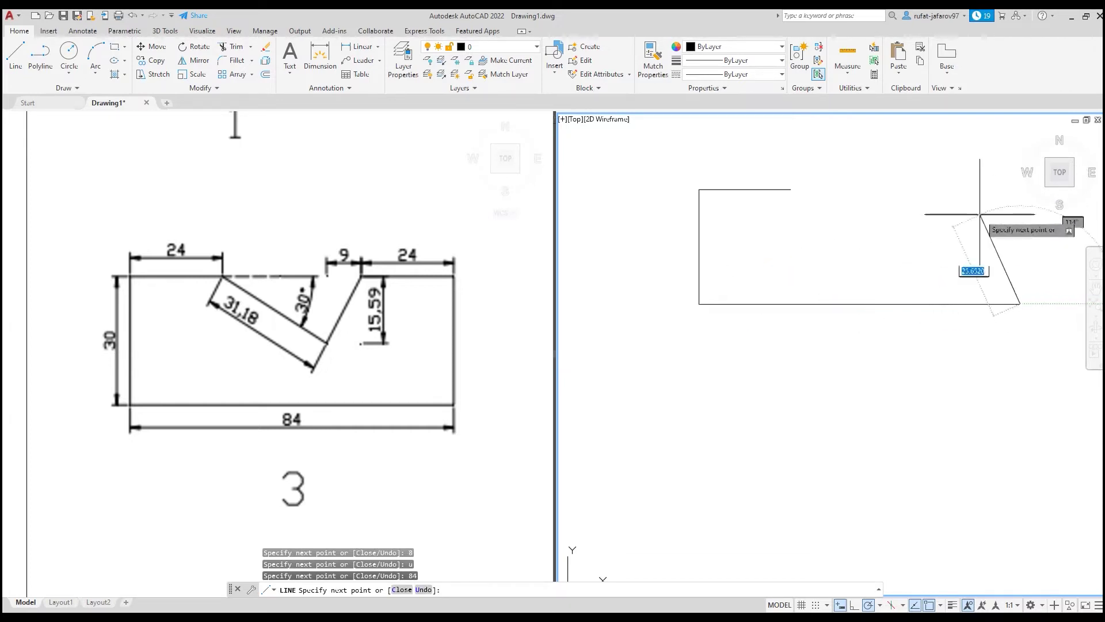
Add the 30-unit right side and 24-unit top-right piece, then end the line
middle_drag(982, 228, 925, 256)
text(0)
key(Return)
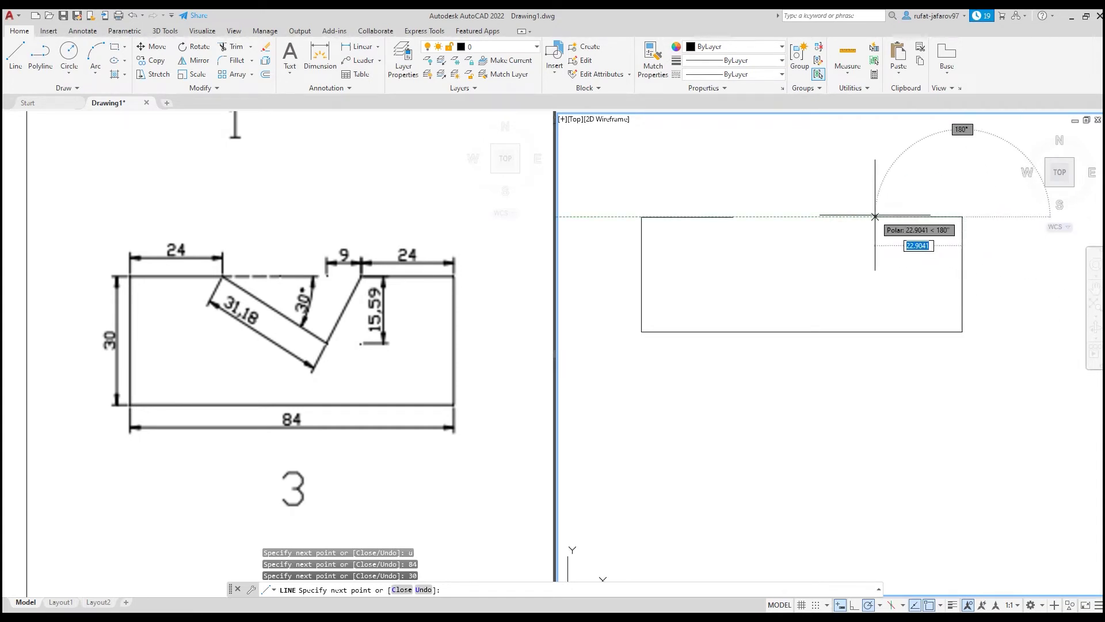
text(4)
key(Return)
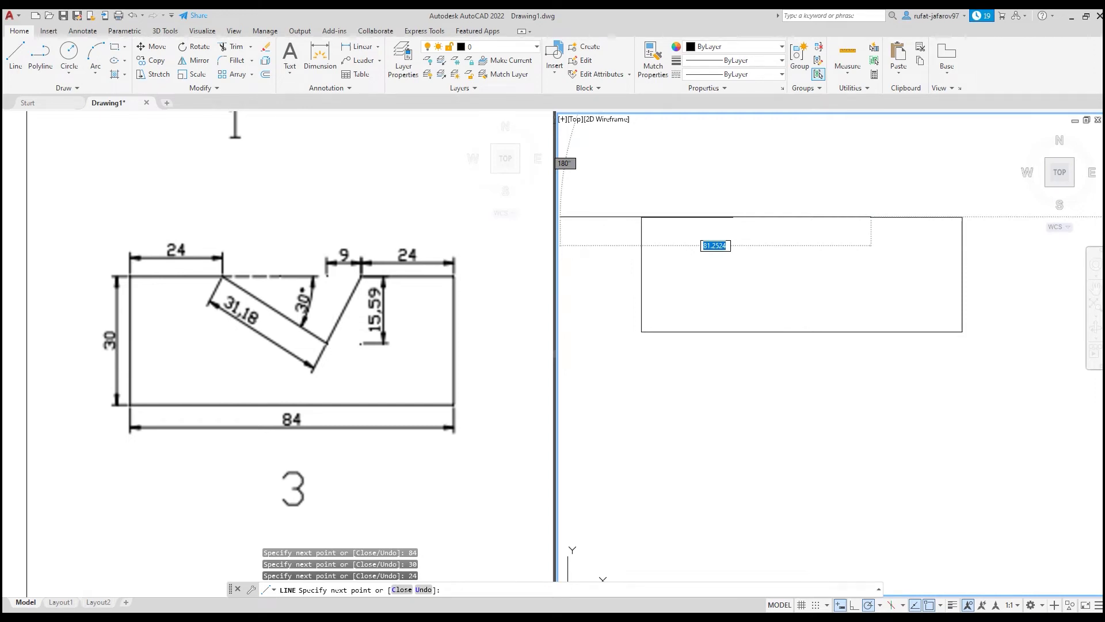
click(317, 288)
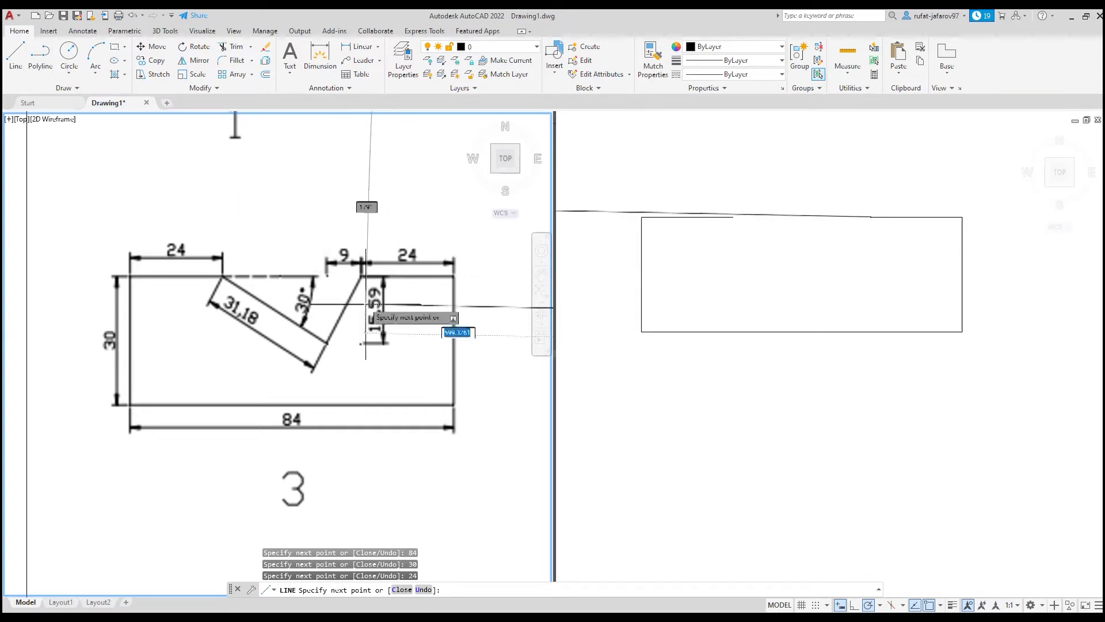
key(Escape)
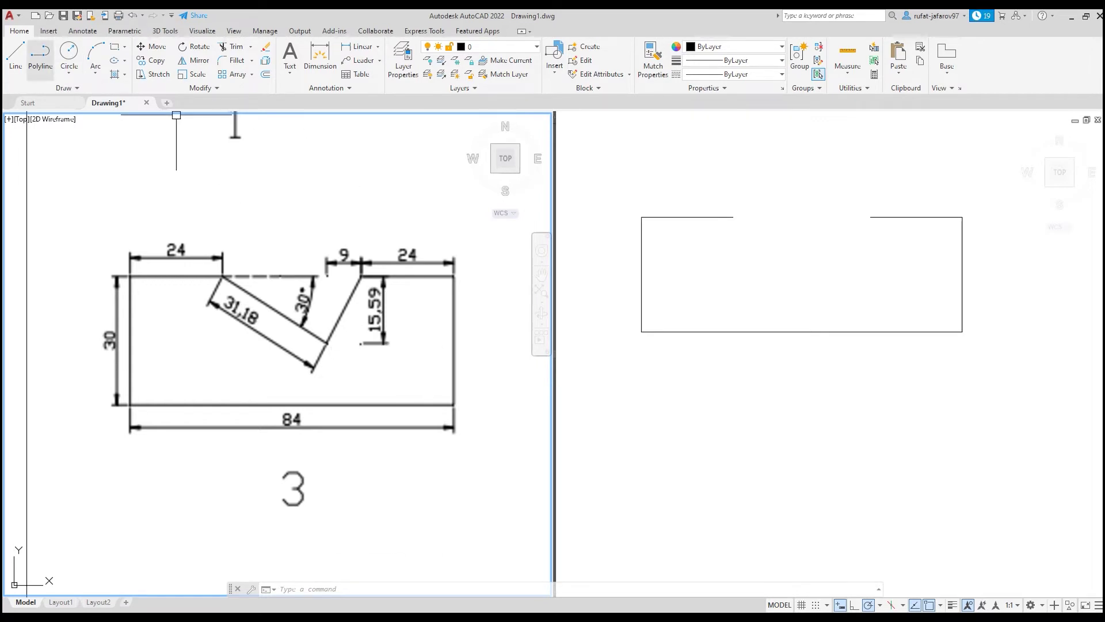
Draw the 15.59-unit vertical notch edge from the top-right piece's inner end
click(15, 55)
click(871, 218)
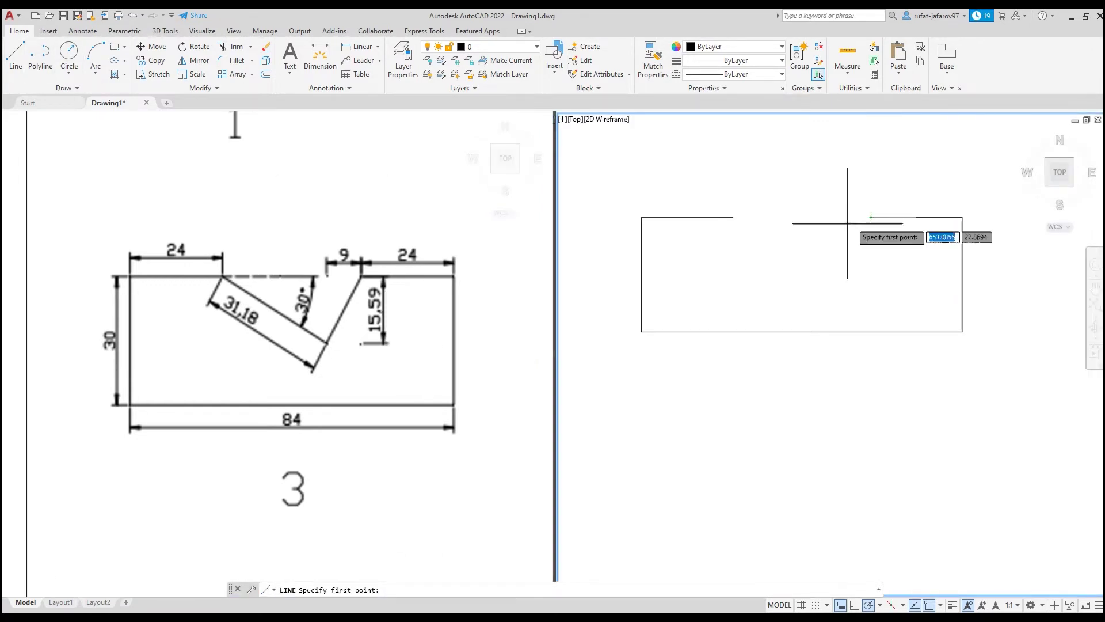
click(870, 217)
text(15.59)
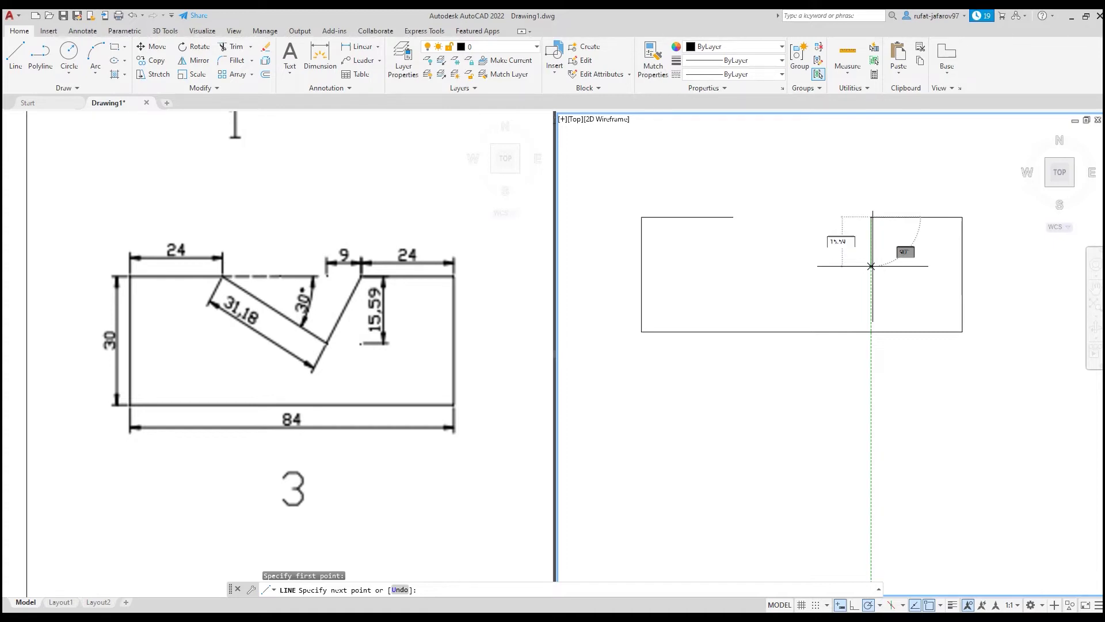
key(Return)
right_click(803, 266)
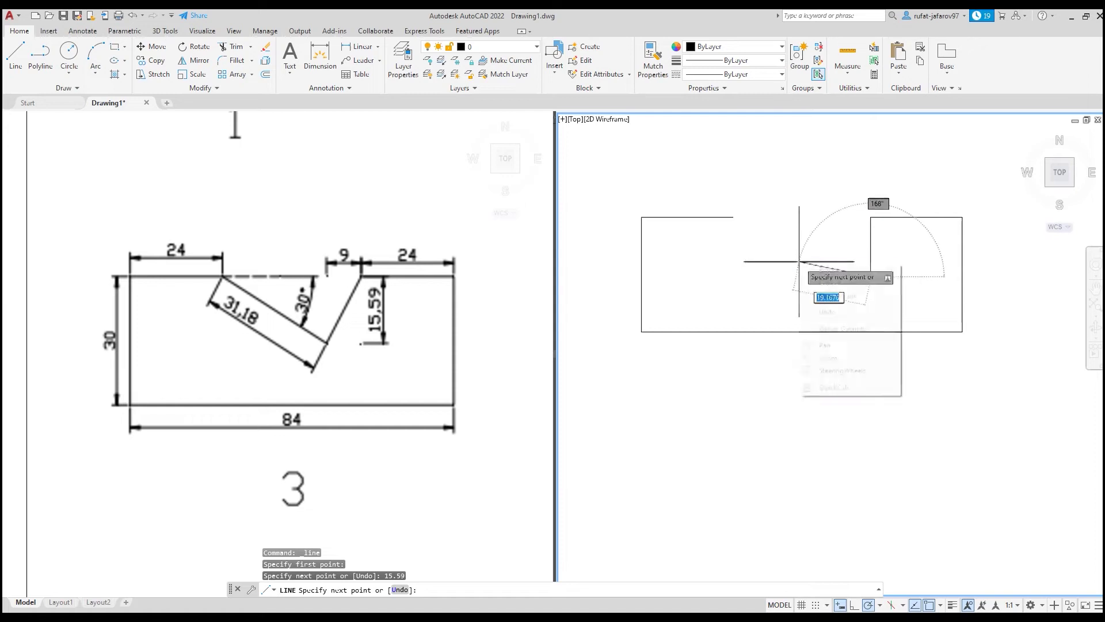
click(817, 270)
Draw a 9-unit segment along the top edge and a vertical guide line downward
key(Return)
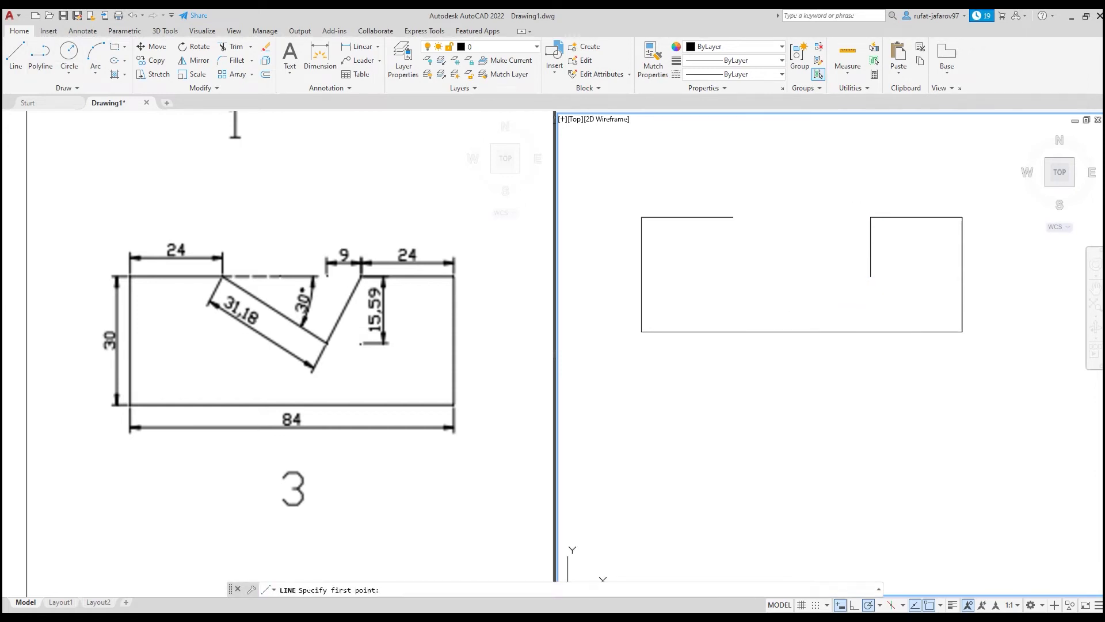
click(871, 217)
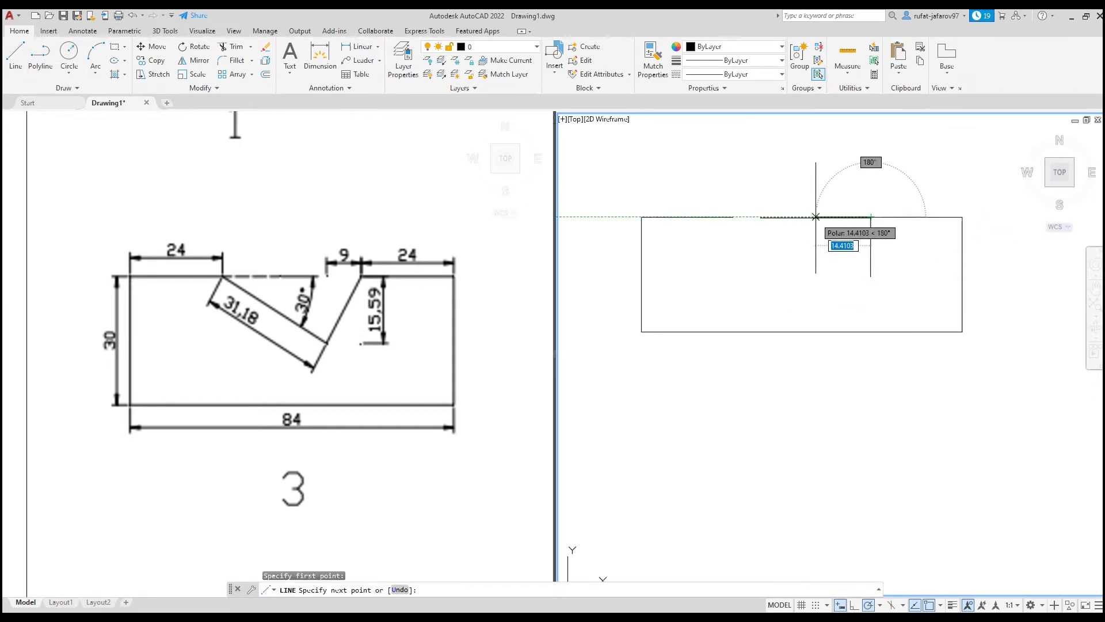
key(Return)
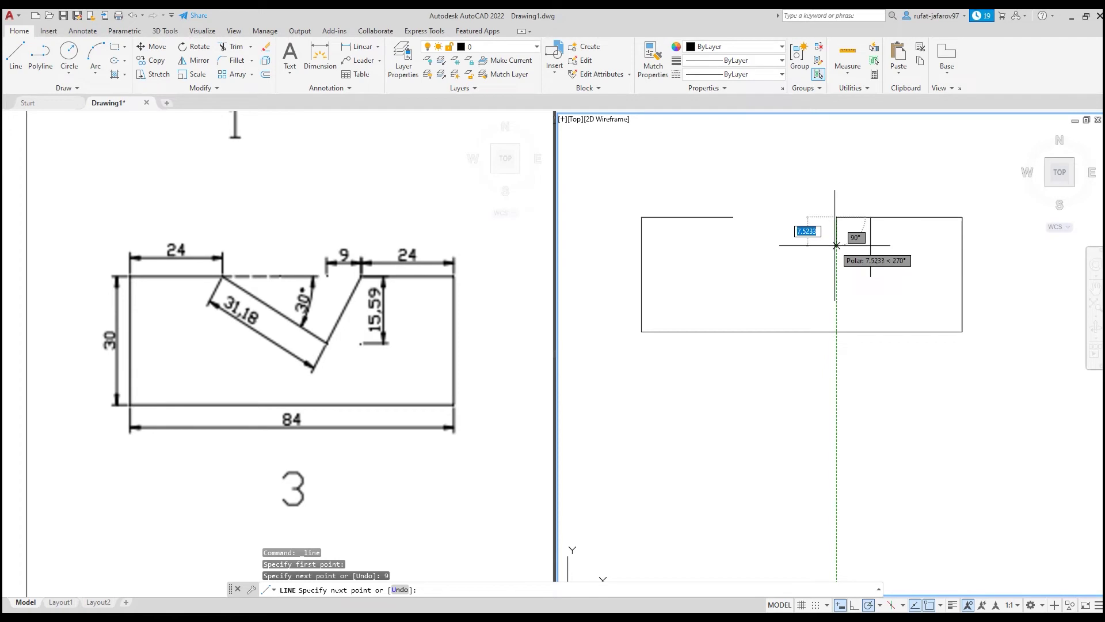
click(836, 299)
key(Escape)
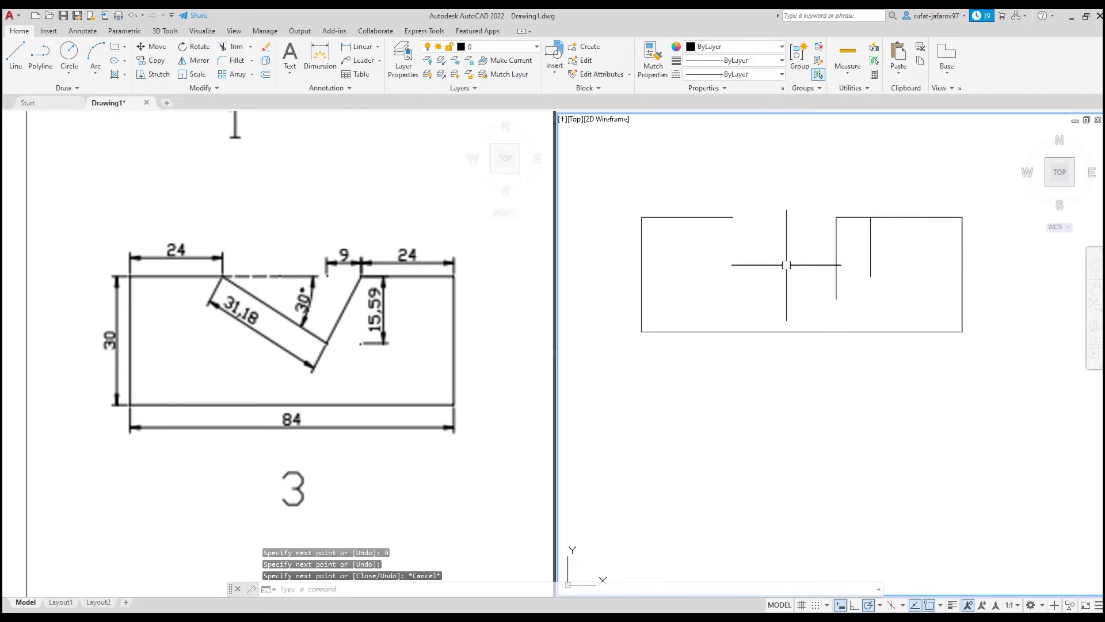
Start another line at the top endpoint, then cancel it
click(16, 58)
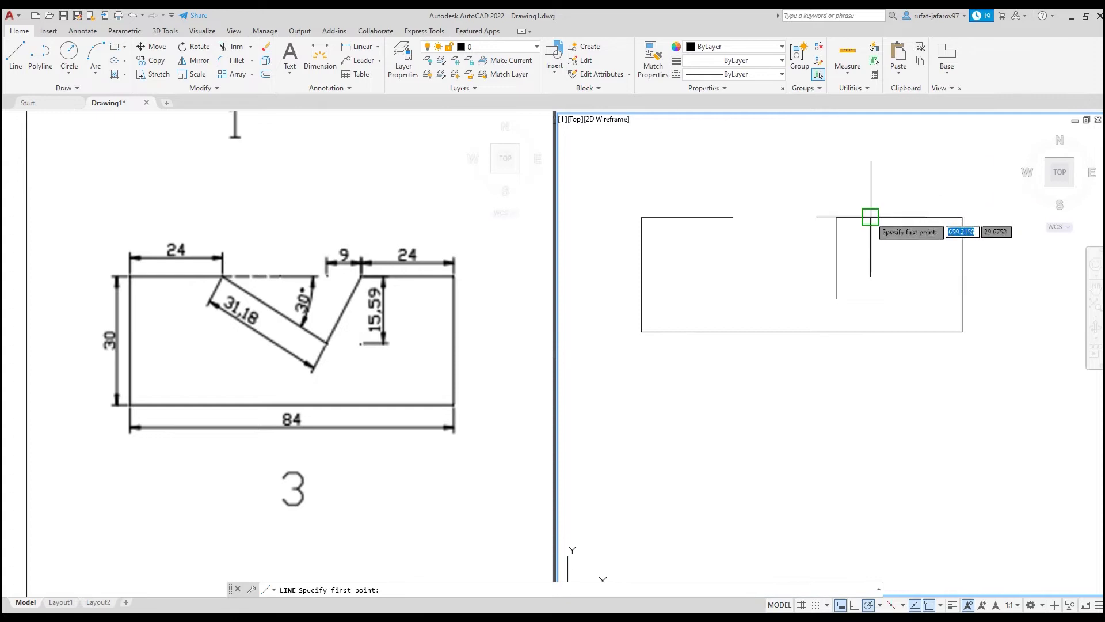
click(870, 217)
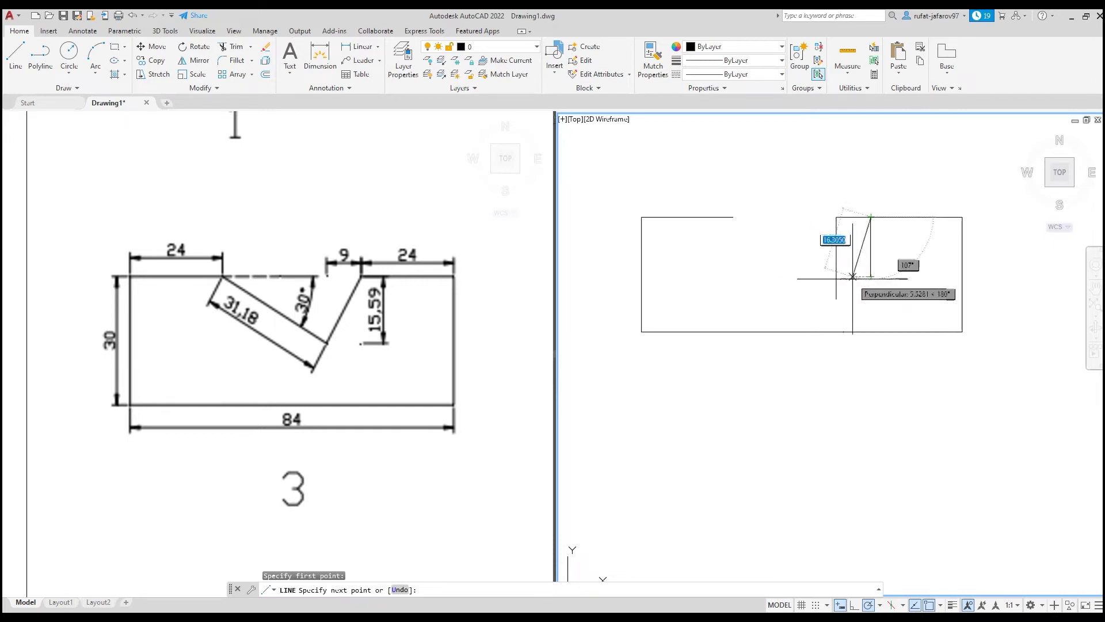
scroll(852, 277, up, 4)
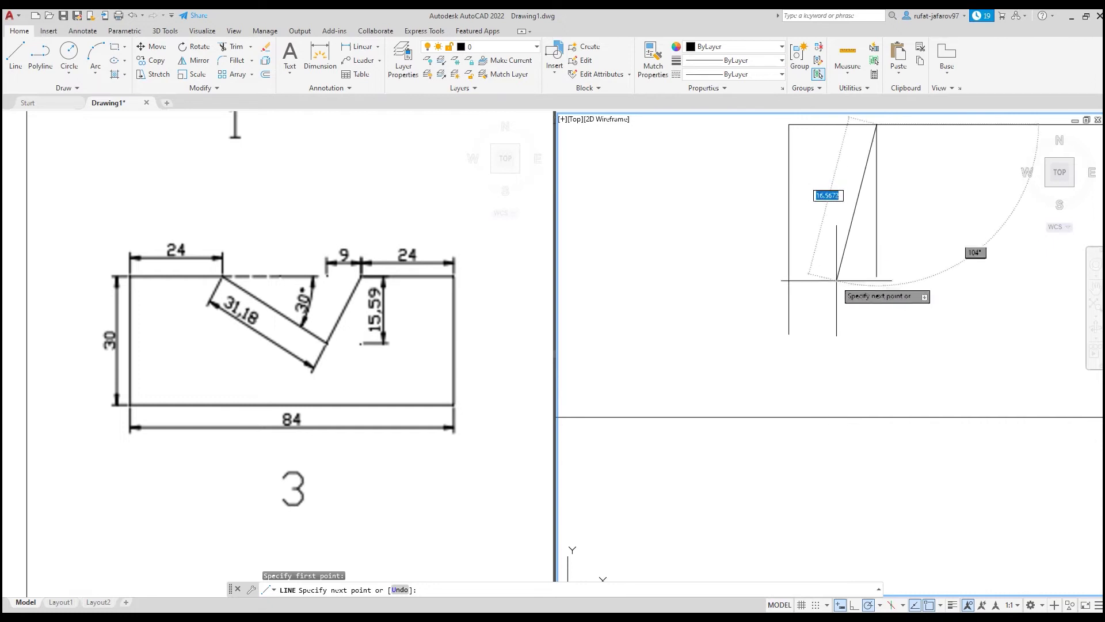
key(Escape)
scroll(806, 253, down, 2)
Compare the notch area with the reference sheet and check the short vertical line
middle_drag(809, 259, 847, 293)
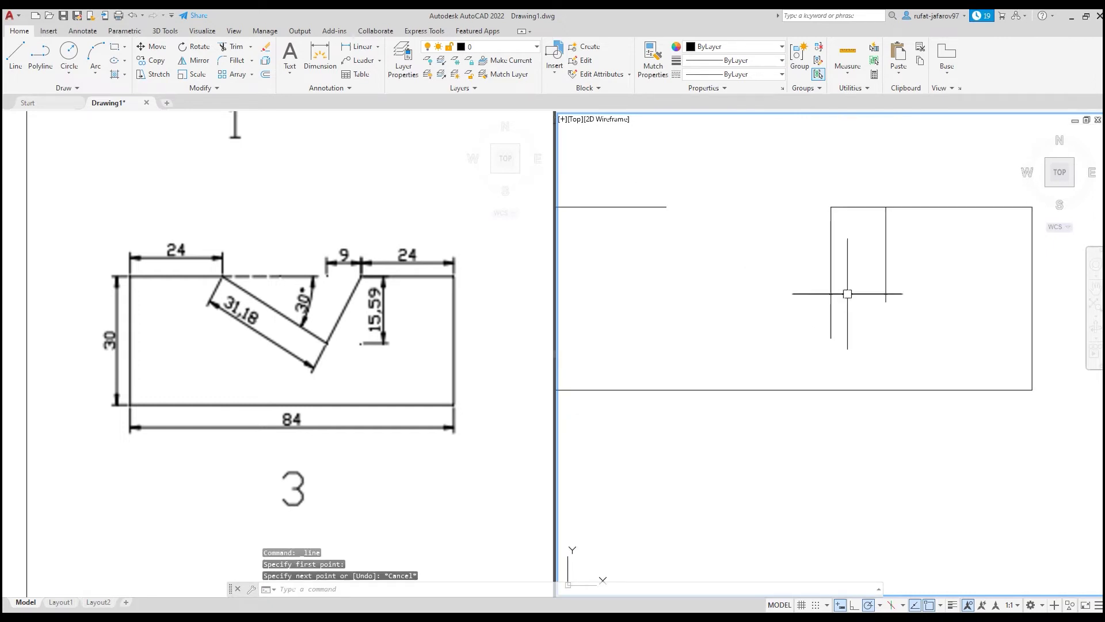
click(215, 289)
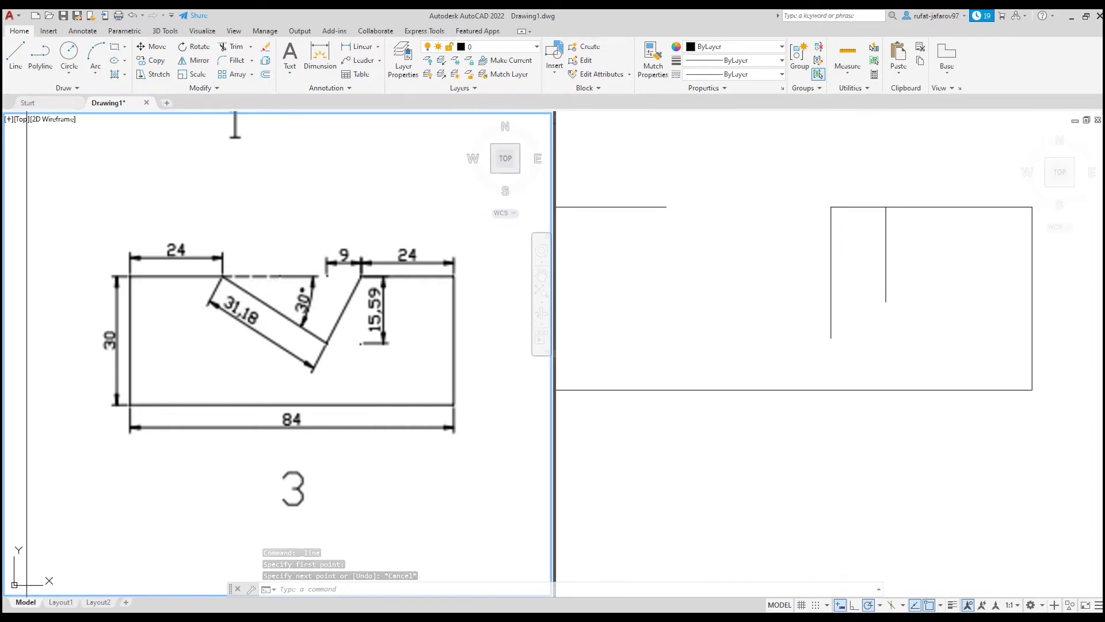
click(907, 267)
click(861, 281)
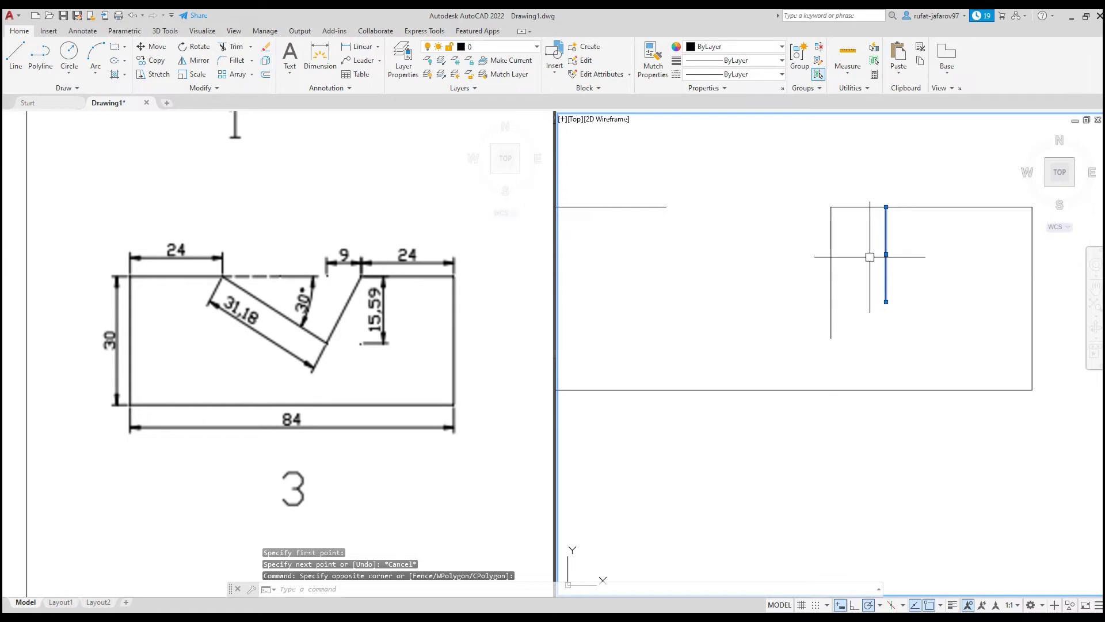
key(Escape)
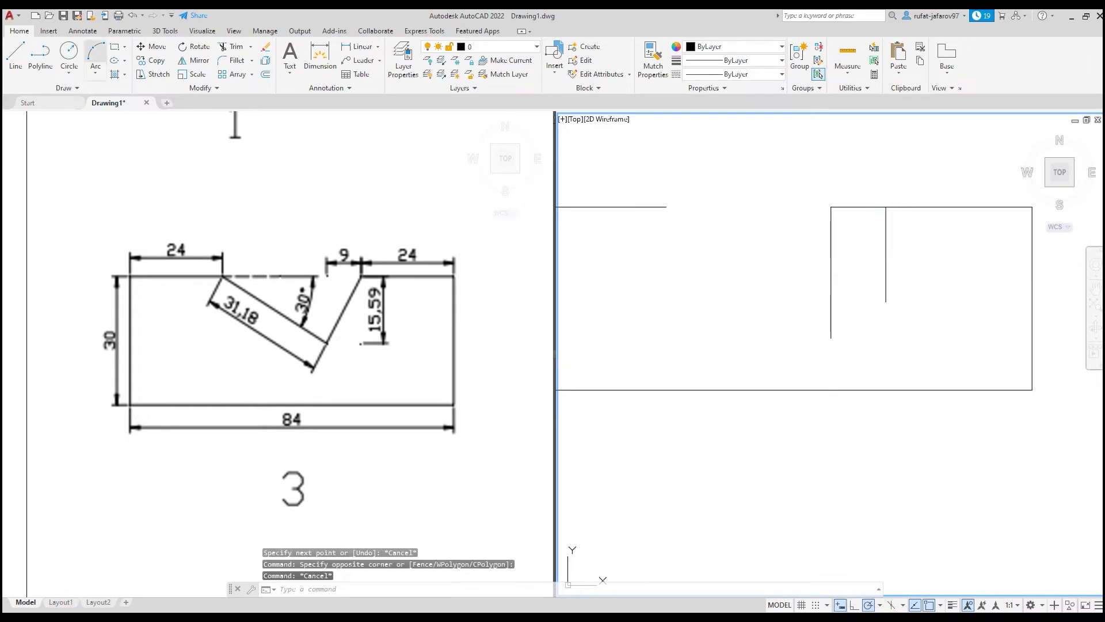
click(16, 57)
click(184, 242)
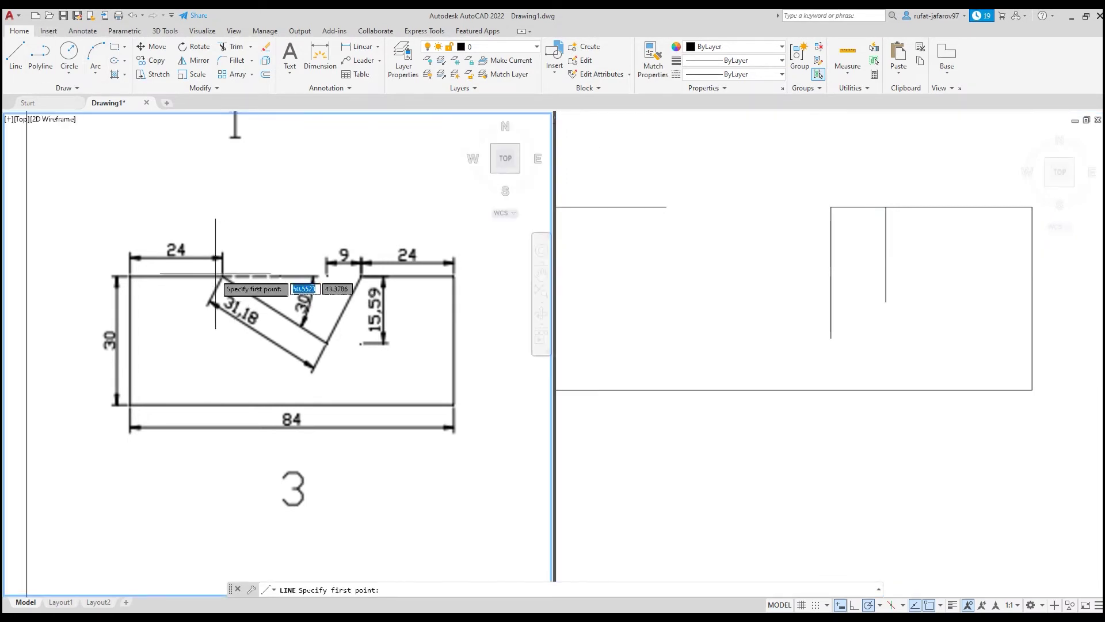
Attempt a slanted line from the top-left edge end, then undo the wrong 300° segment
click(668, 204)
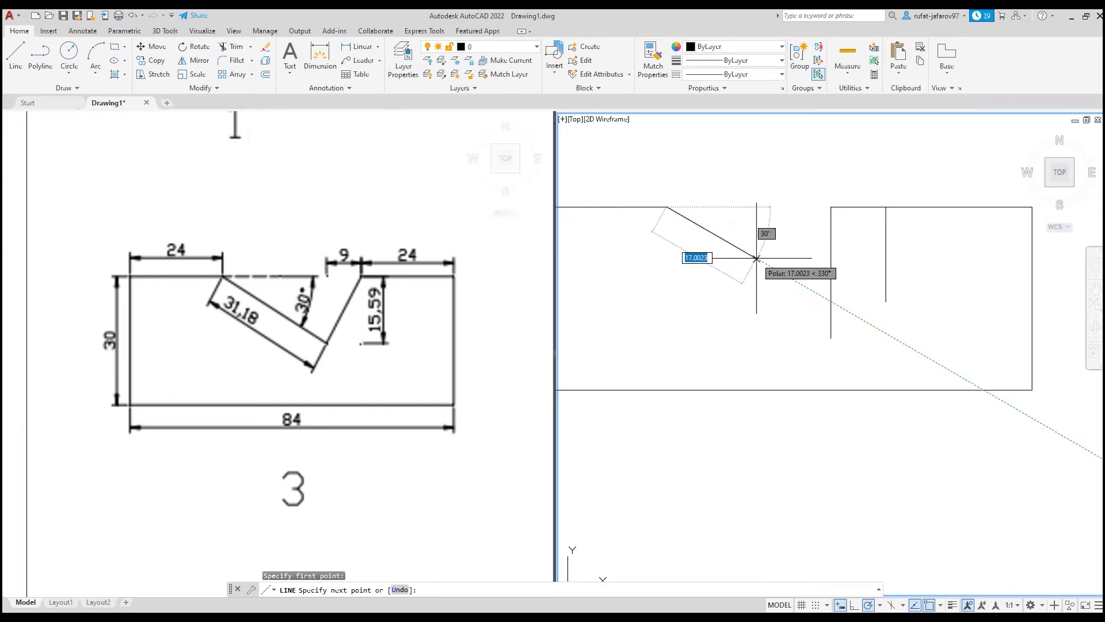
key(F8)
text(<300)
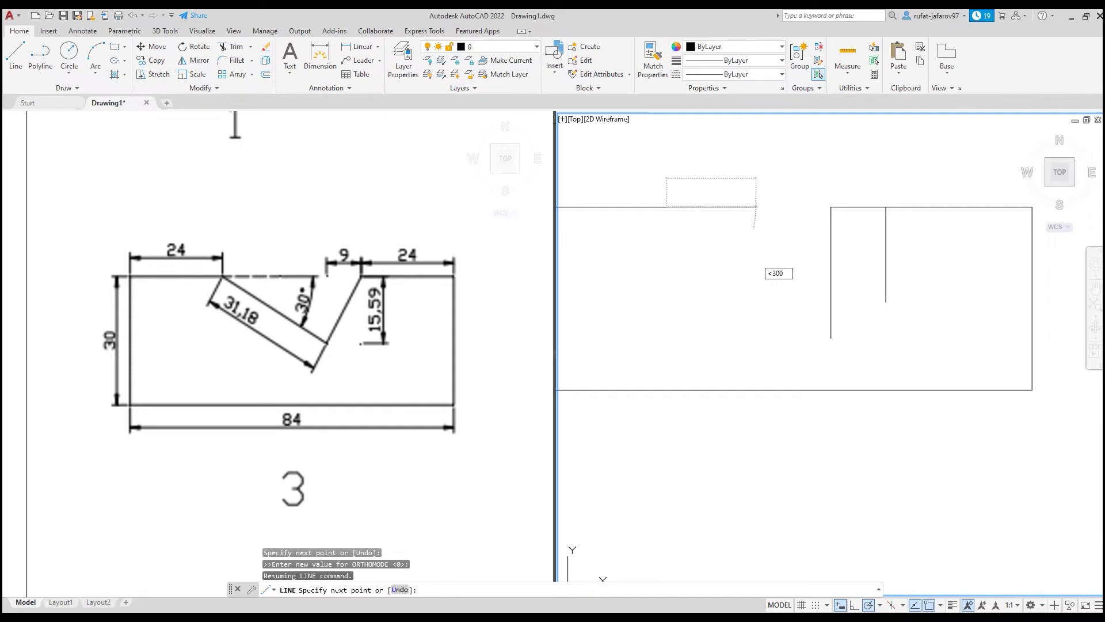
key(Return)
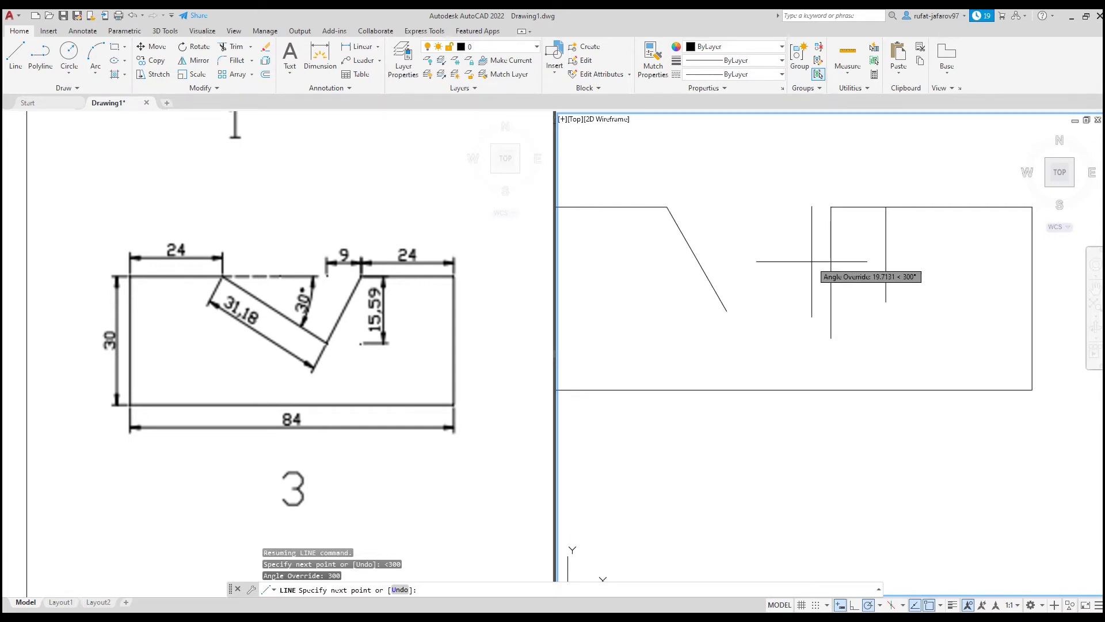
text(3)
key(Return)
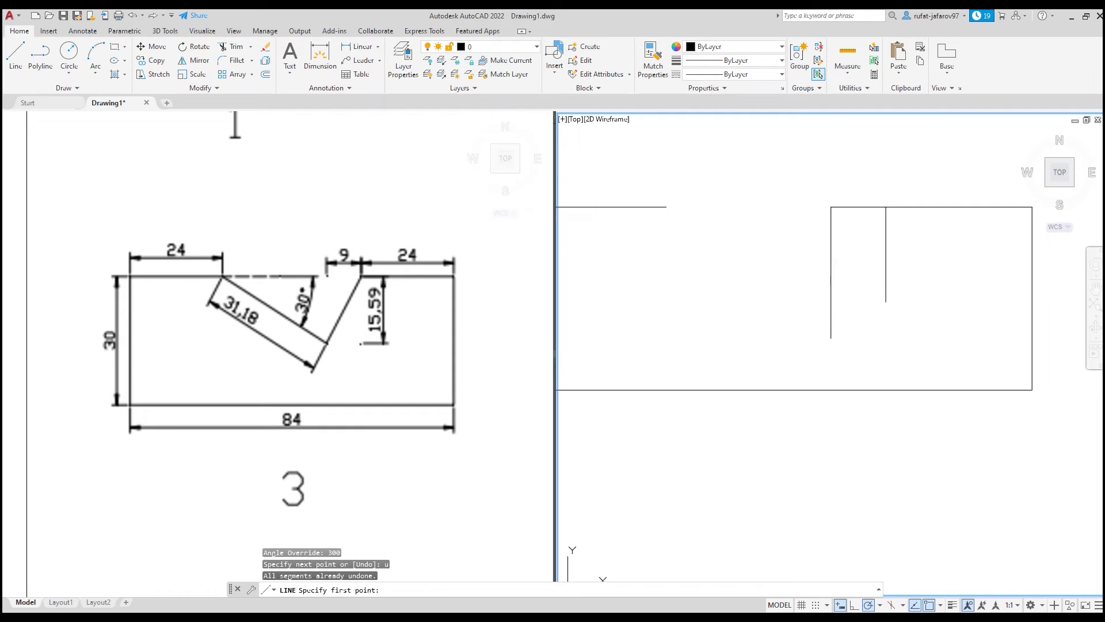
Draw the 31.18-long notch edge at 330° from the top-left edge end
click(230, 296)
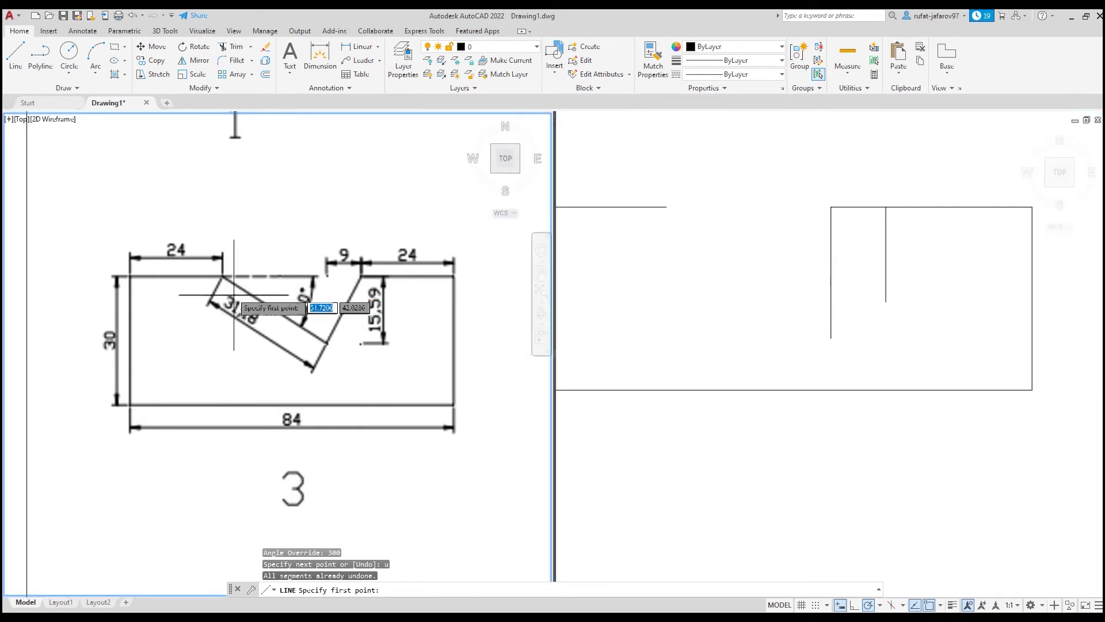
click(705, 236)
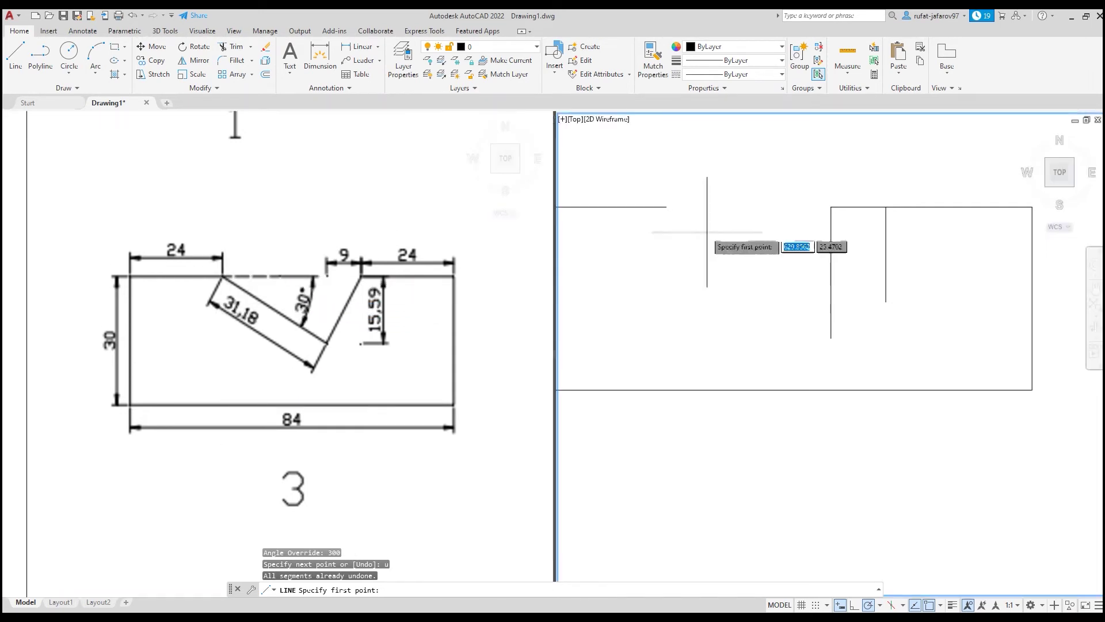
click(667, 207)
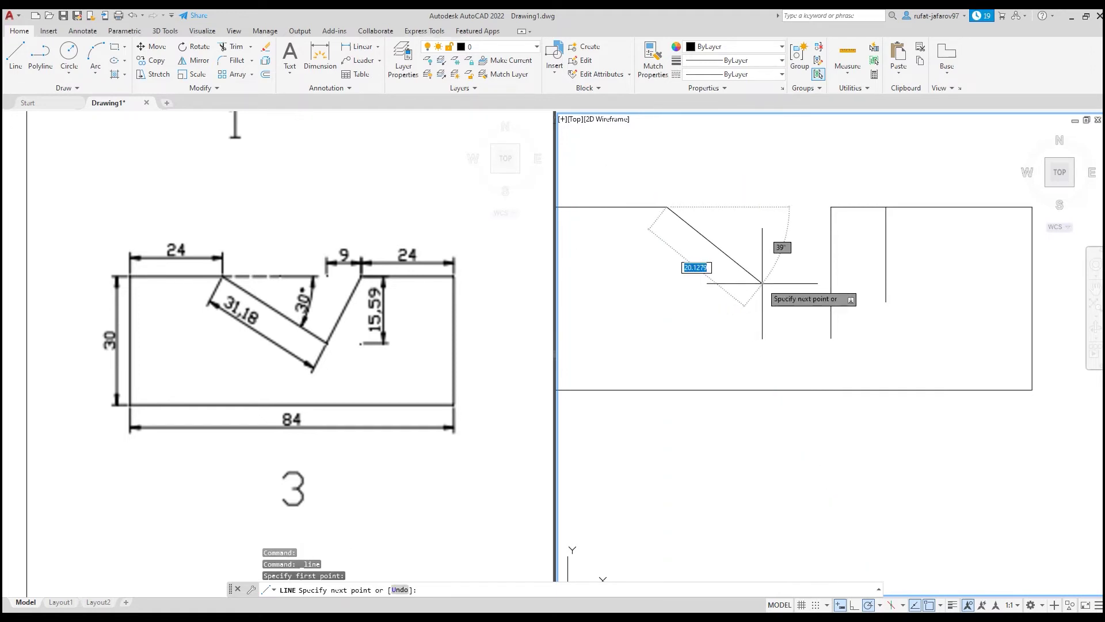
text(<330)
key(Return)
text(31.1)
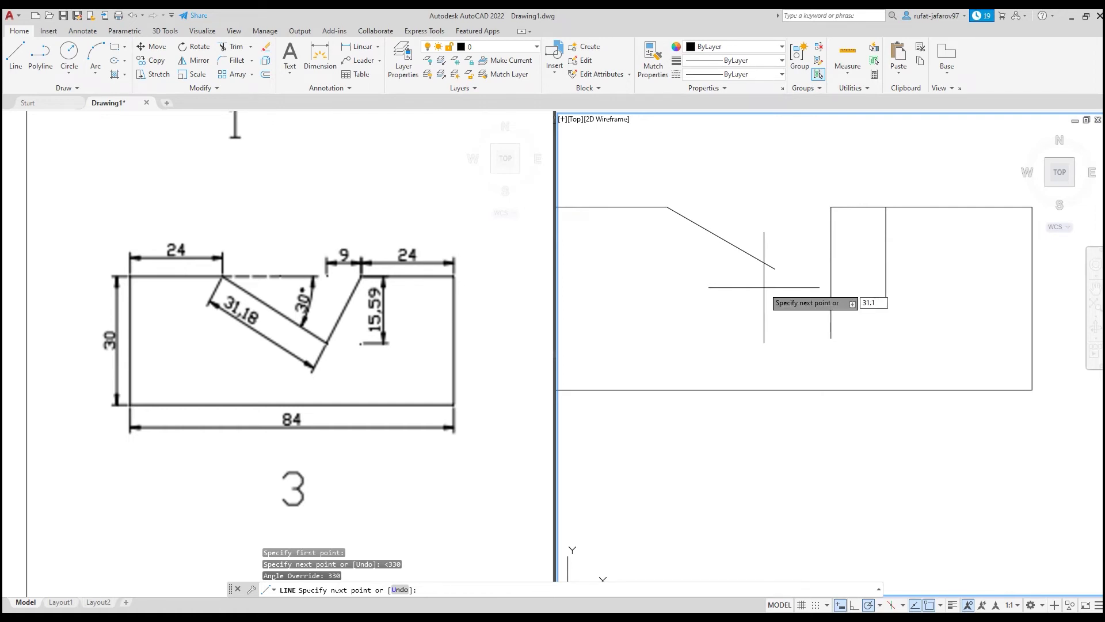
text(8)
key(Return)
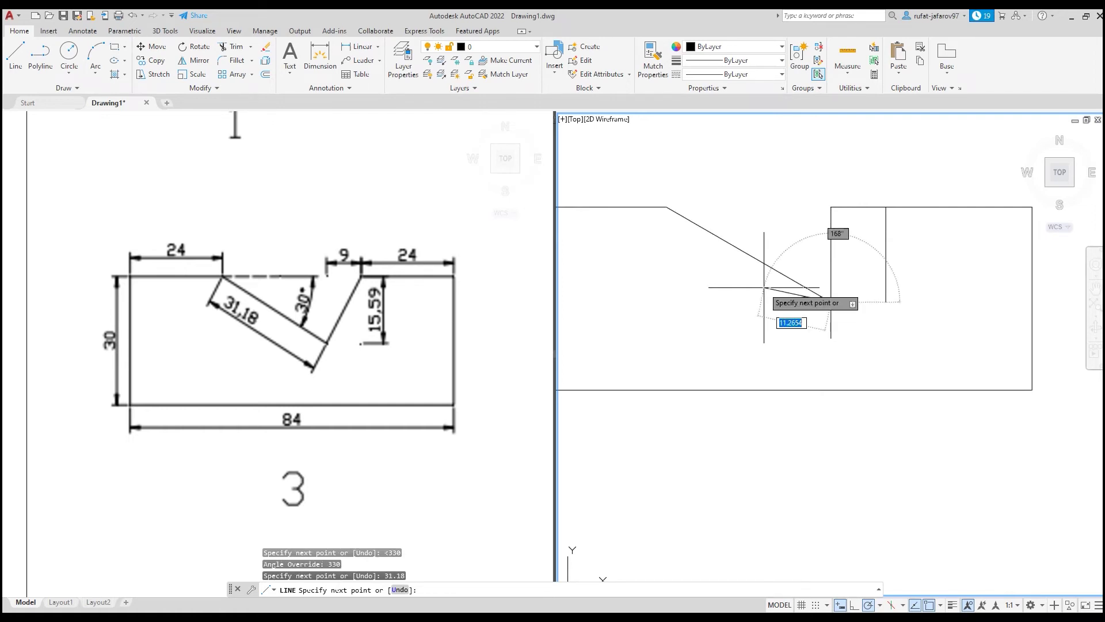
right_click(879, 249)
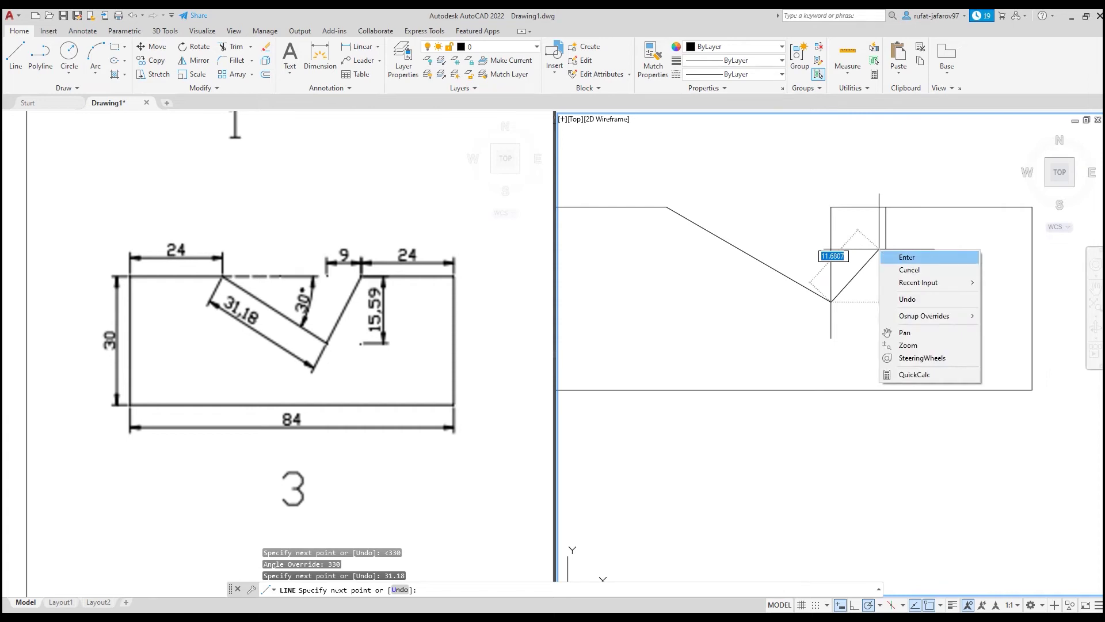
click(893, 254)
scroll(839, 296, up, 2)
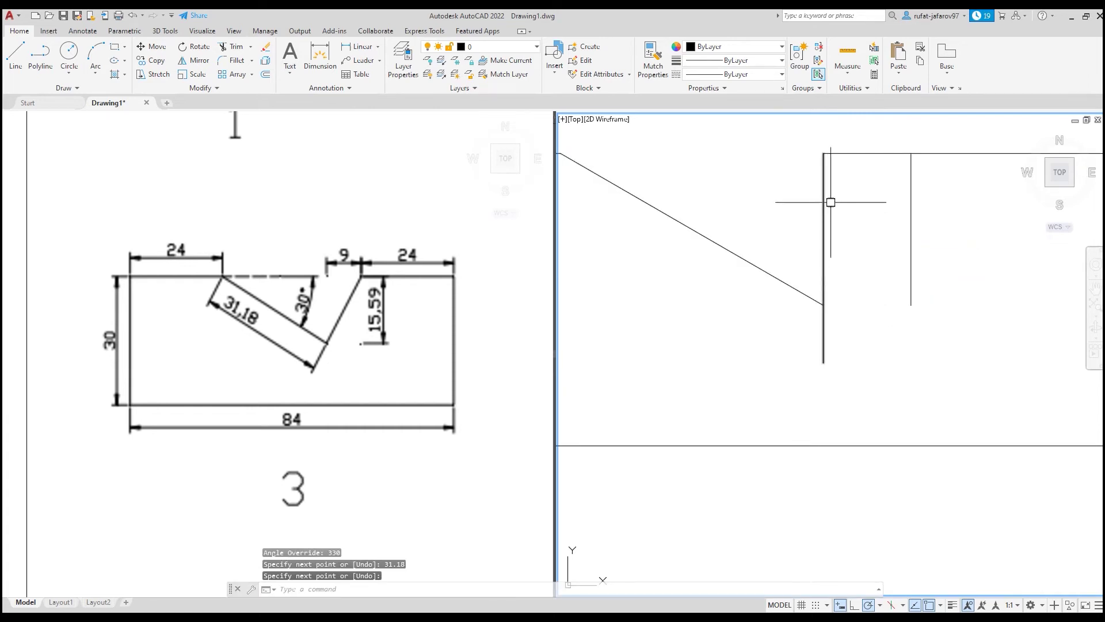
Close the notch with a line from its bottom point to the top-right corner
click(16, 53)
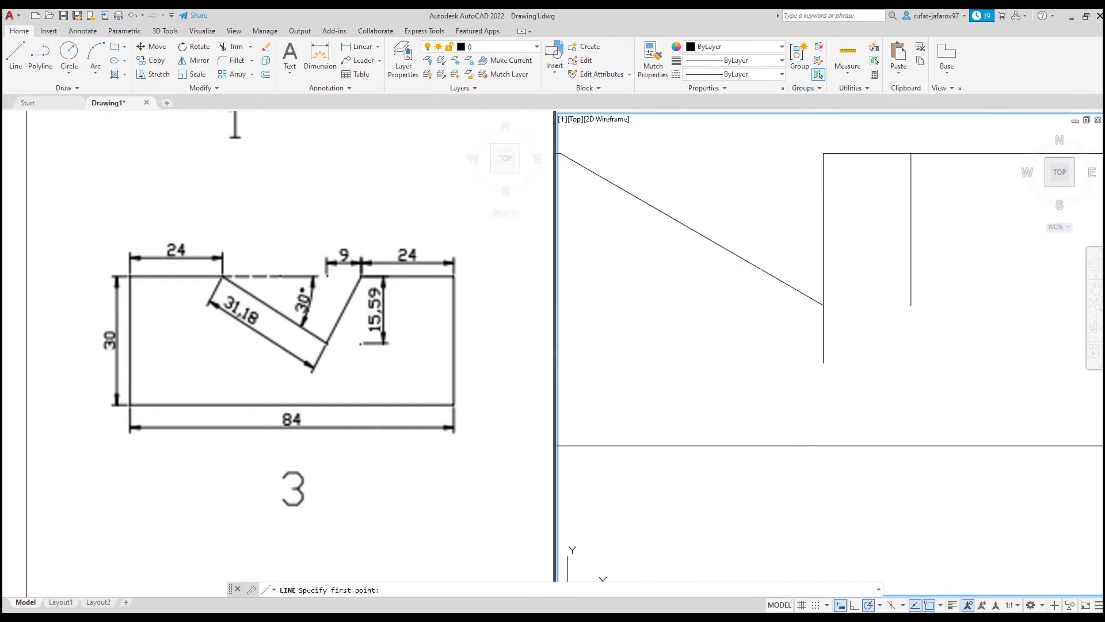
click(823, 305)
click(911, 153)
right_click(918, 132)
click(935, 140)
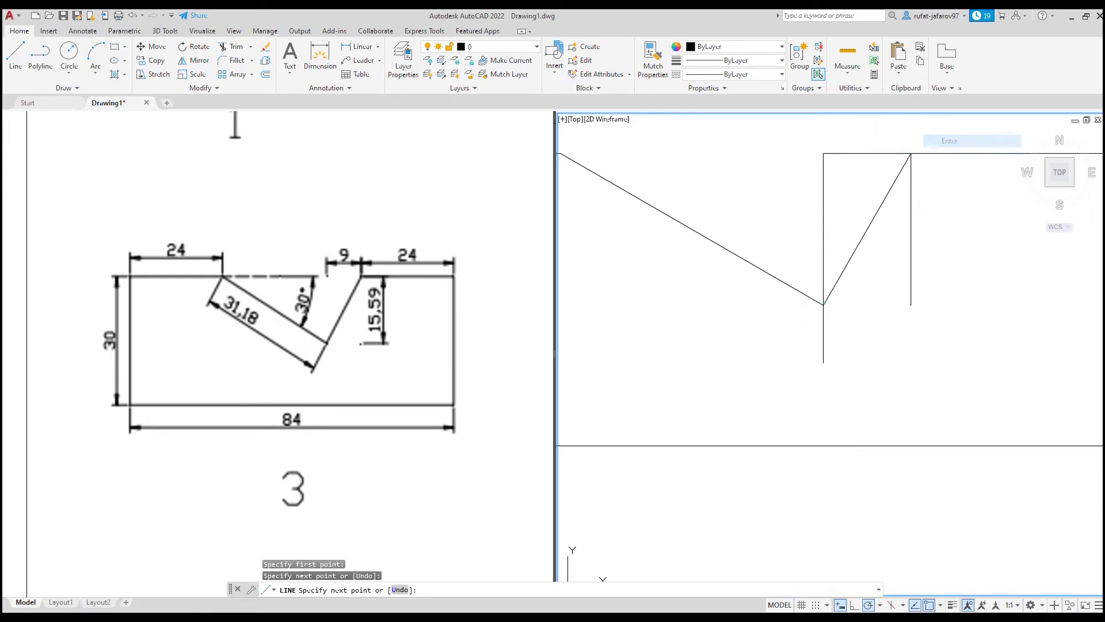
Erase the leftover top segment and vertical construction lines, then centre the outline
click(852, 155)
click(918, 202)
click(906, 232)
key(Delete)
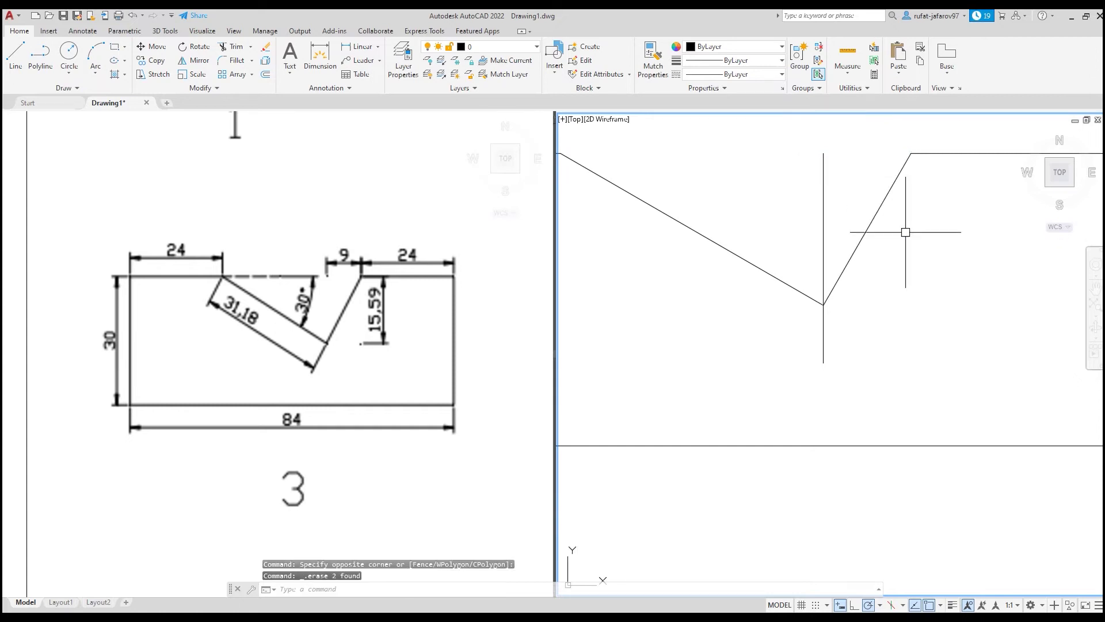
click(822, 213)
key(Delete)
scroll(808, 215, down, 4)
middle_drag(809, 216, 760, 225)
Pan the reference viewport to show exercise 4's dimensions
click(369, 253)
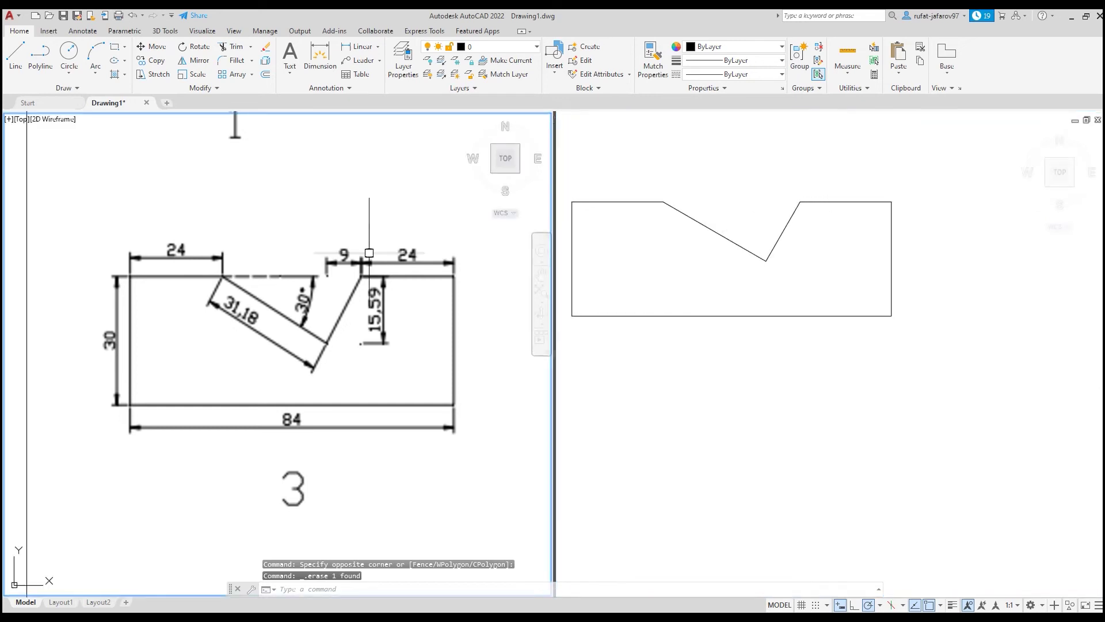
scroll(408, 295, down, 5)
scroll(363, 286, up, 1)
scroll(362, 286, up, 3)
scroll(362, 286, up, 2)
scroll(274, 286, down, 5)
scroll(374, 276, up, 6)
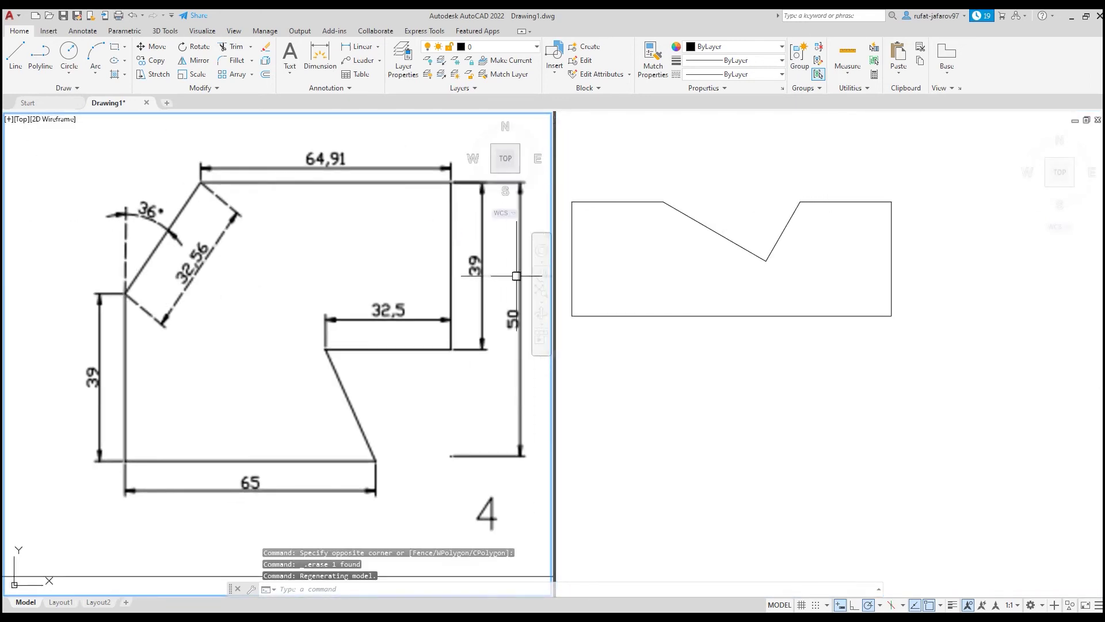
Bring the finished outlines into view in the right viewport
click(730, 271)
mouse_move(927, 347)
middle_down()
mouse_move(740, 279)
mouse_move(814, 259)
middle_up()
scroll(810, 309, down, 4)
scroll(760, 323, down, 3)
scroll(691, 311, up, 1)
click(709, 330)
key(Escape)
Move shape 3's outline left and up with MOVE to make room
click(814, 259)
text(m)
key(Return)
click(792, 330)
click(735, 308)
scroll(782, 296, up, 3)
middle_drag(782, 296, 803, 314)
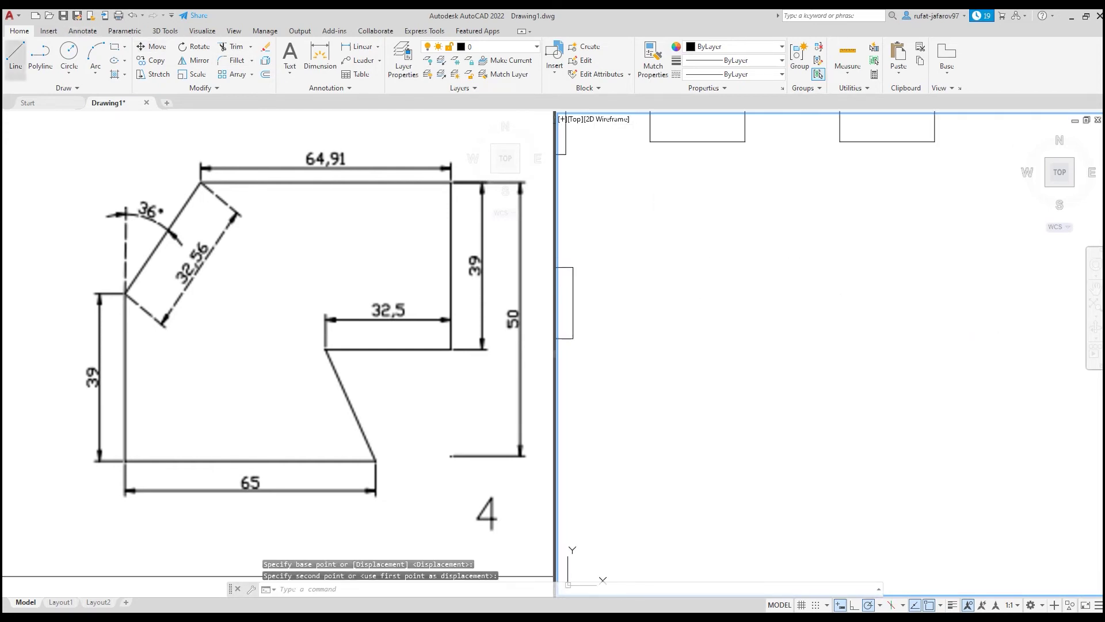
click(16, 57)
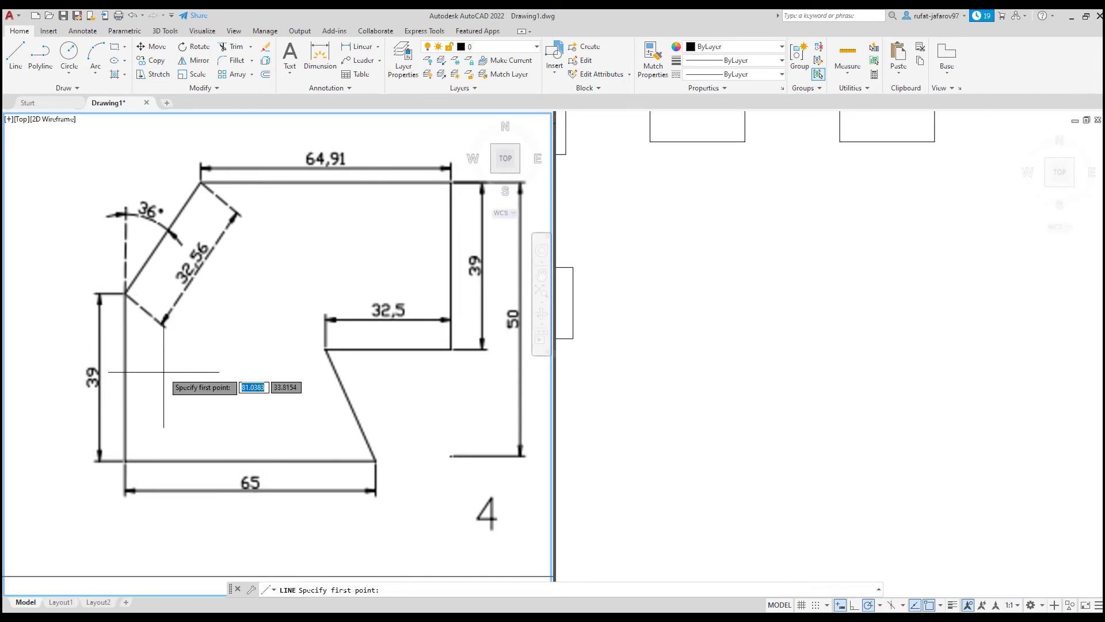
Start shape 4 with a 39-unit left edge going down and a 65-unit bottom edge
click(629, 239)
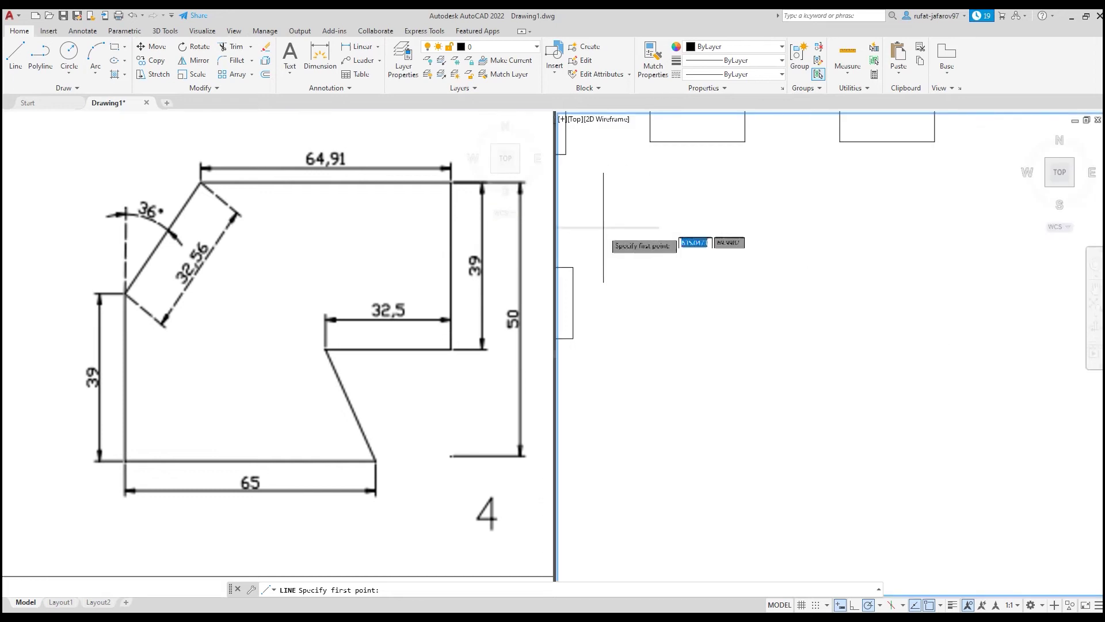
click(650, 229)
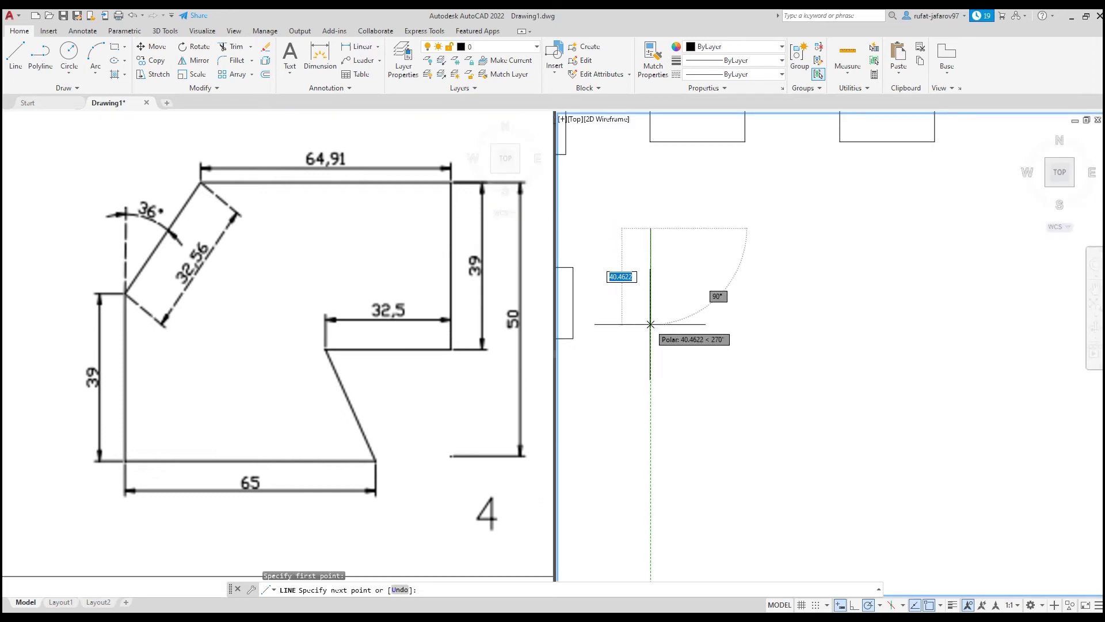
text(9)
key(Return)
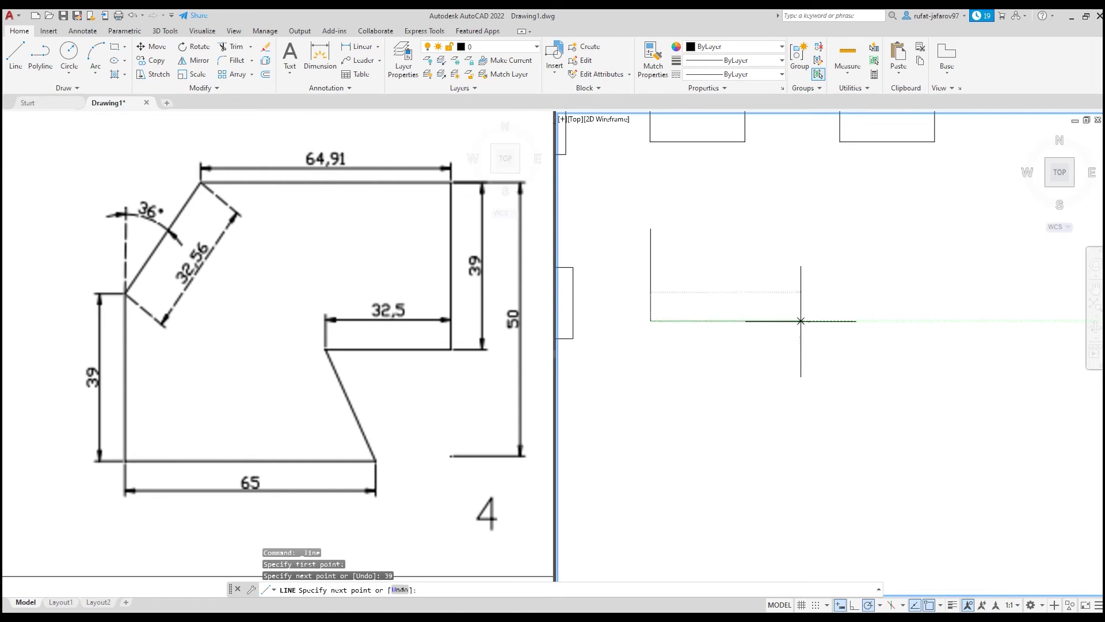
text(65)
key(Return)
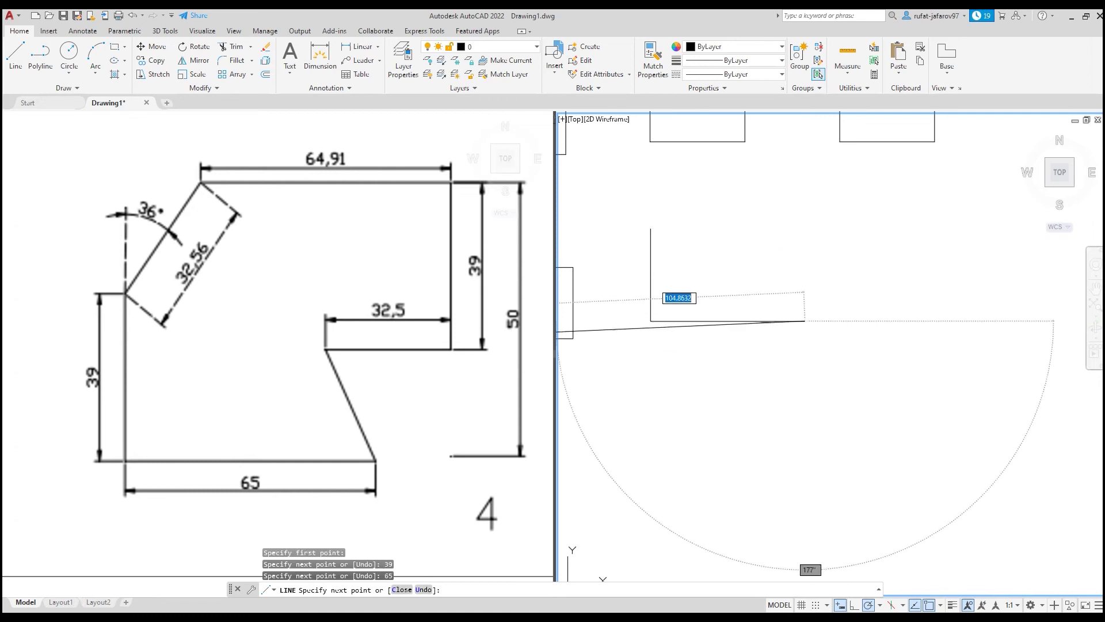
Delete the stray line that ran into the reference viewport
click(369, 356)
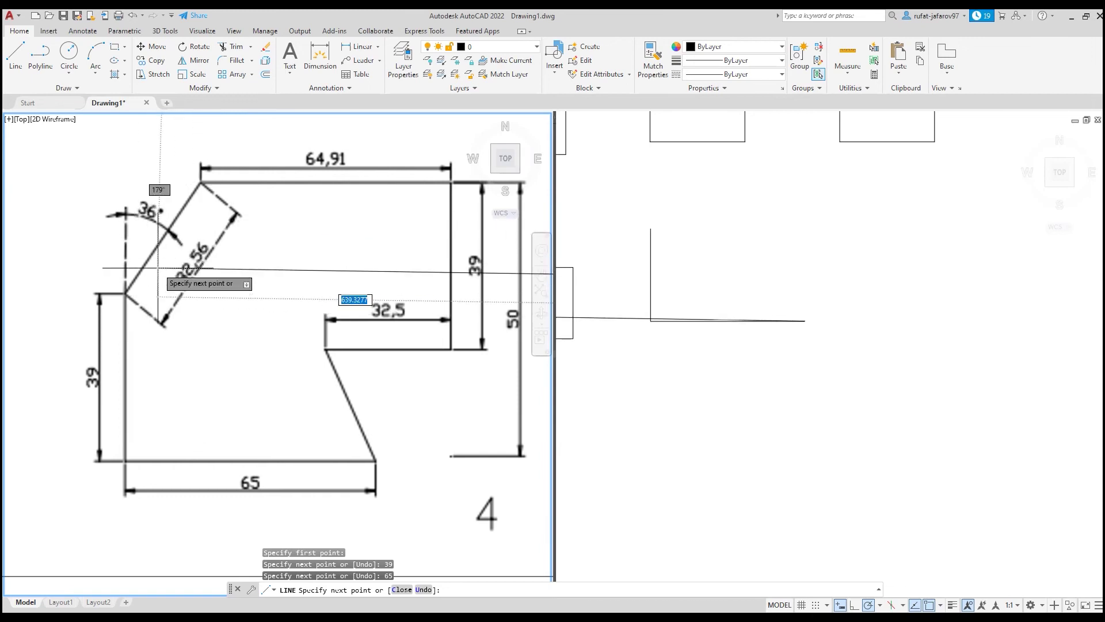
click(377, 444)
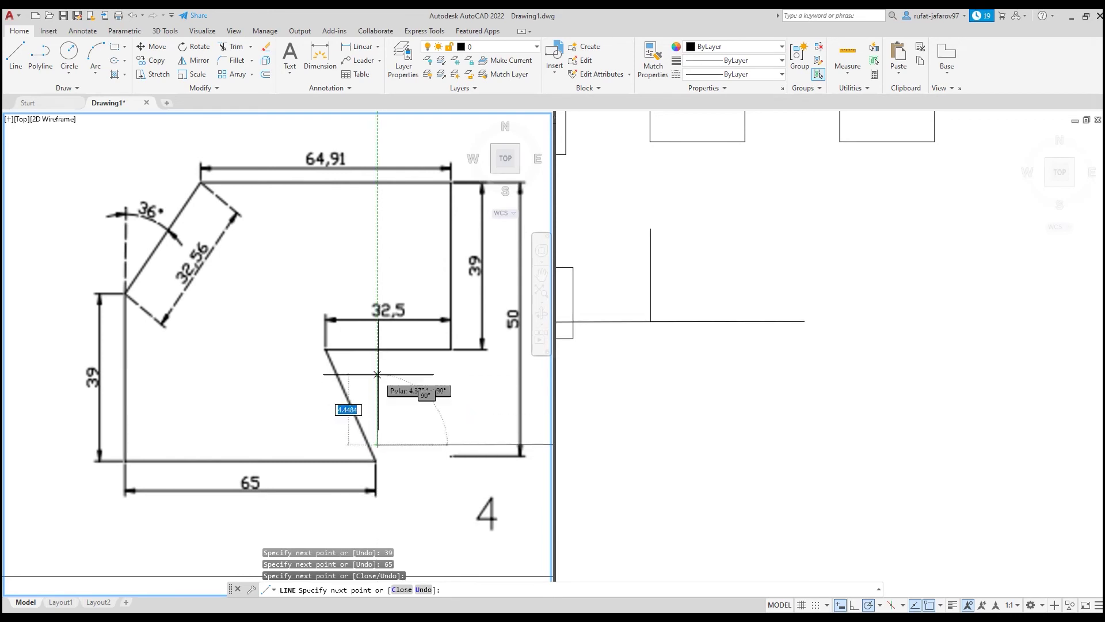
key(Escape)
key(Escape)
drag(471, 395, 420, 455)
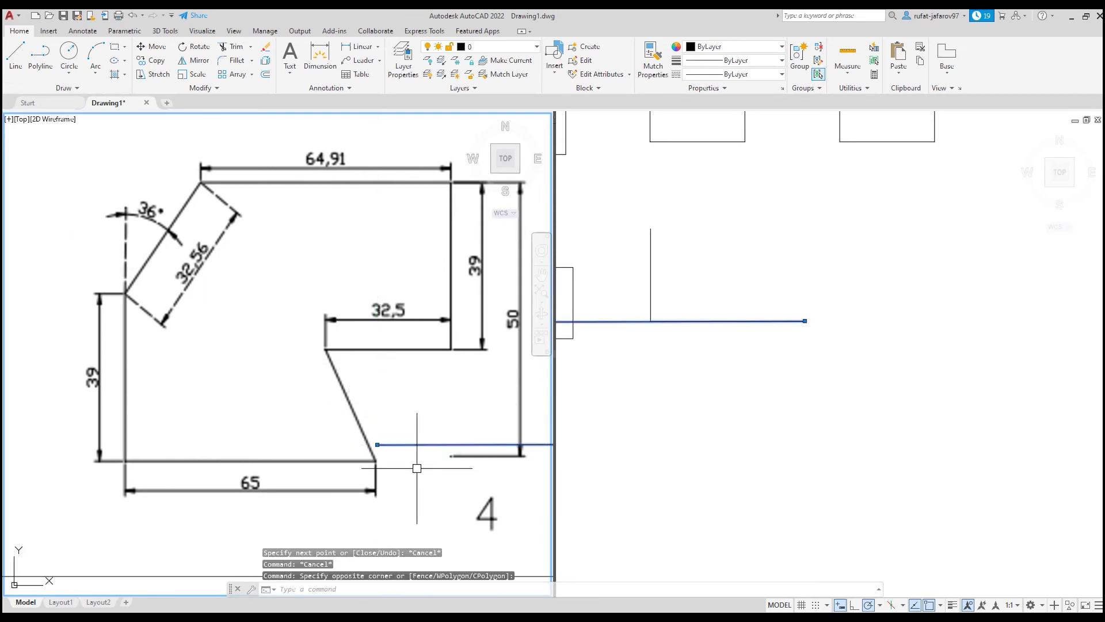
key(Delete)
click(656, 323)
scroll(913, 305, down, 3)
key(F1)
scroll(619, 319, up, 5)
Draw a vertical guide line up from the 65 edge's right end on reference shape 4
middle_drag(619, 320, 771, 324)
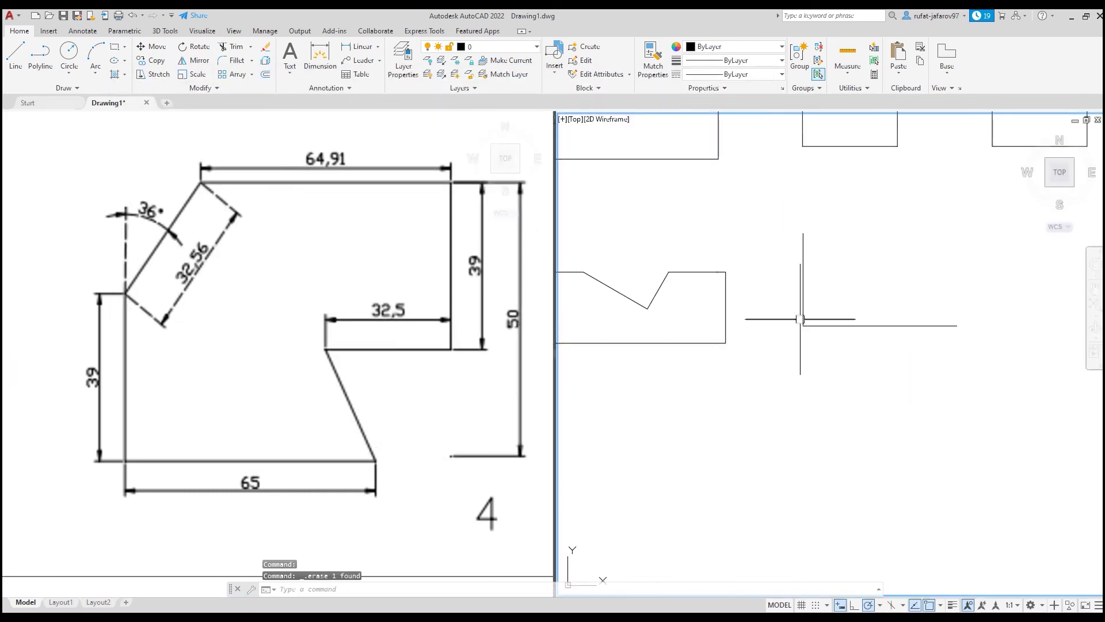
click(368, 339)
click(16, 56)
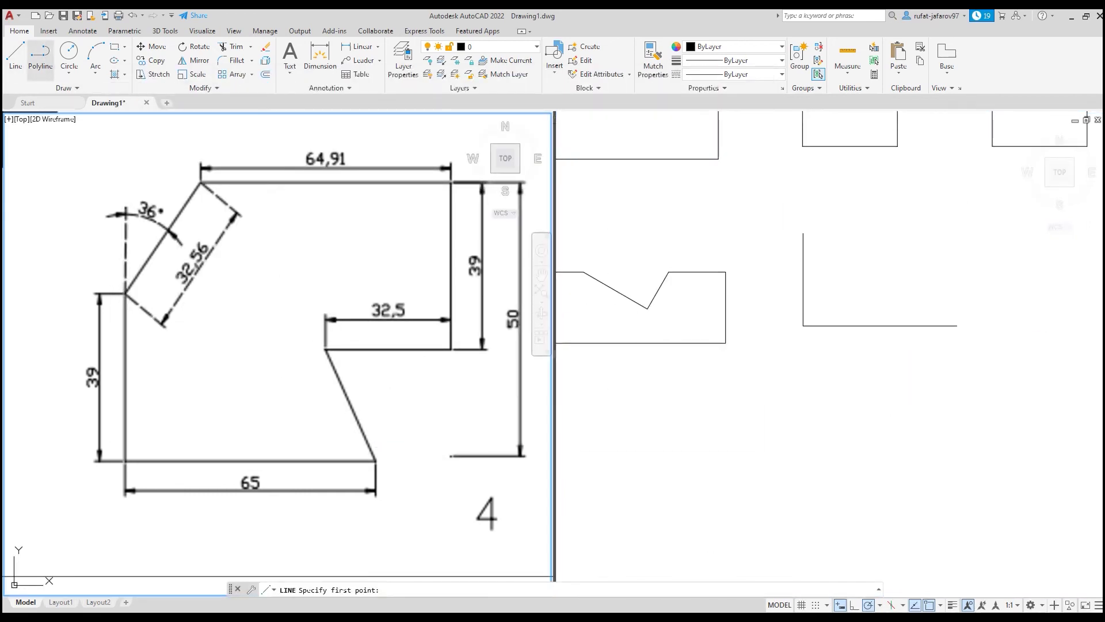
click(376, 461)
click(376, 367)
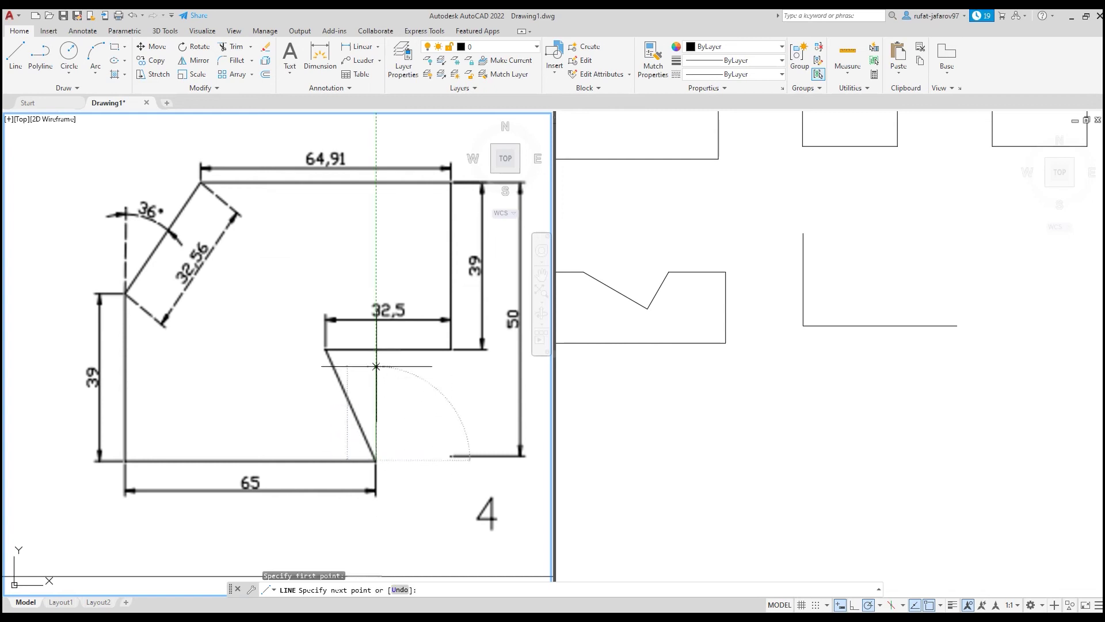
right_click(410, 350)
click(438, 358)
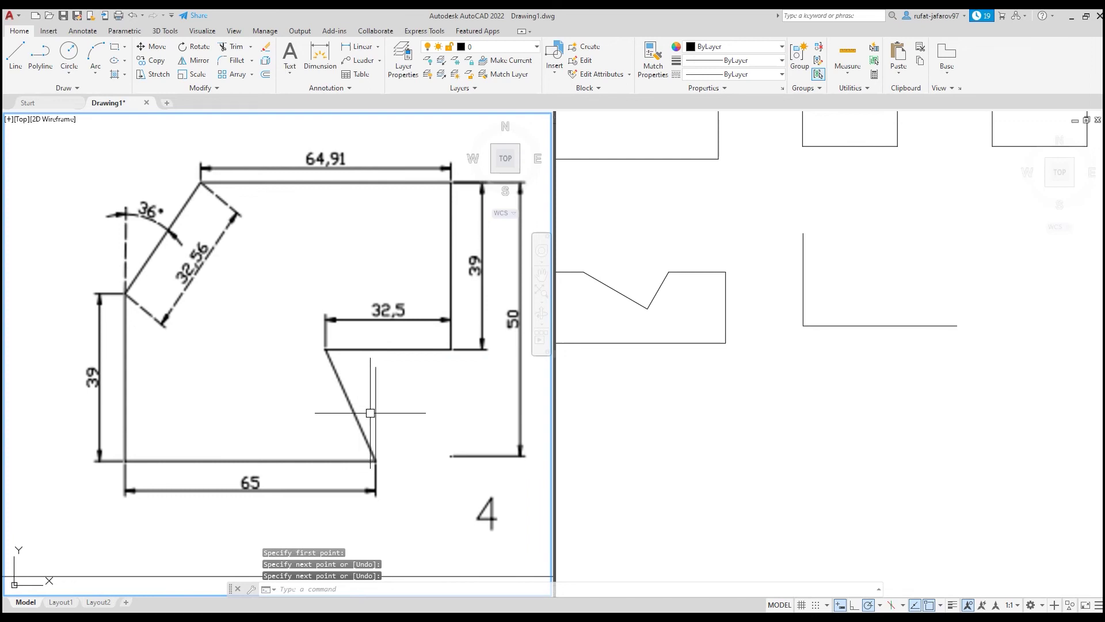
Switch between the viewports and begin a new line in the right viewport
click(937, 289)
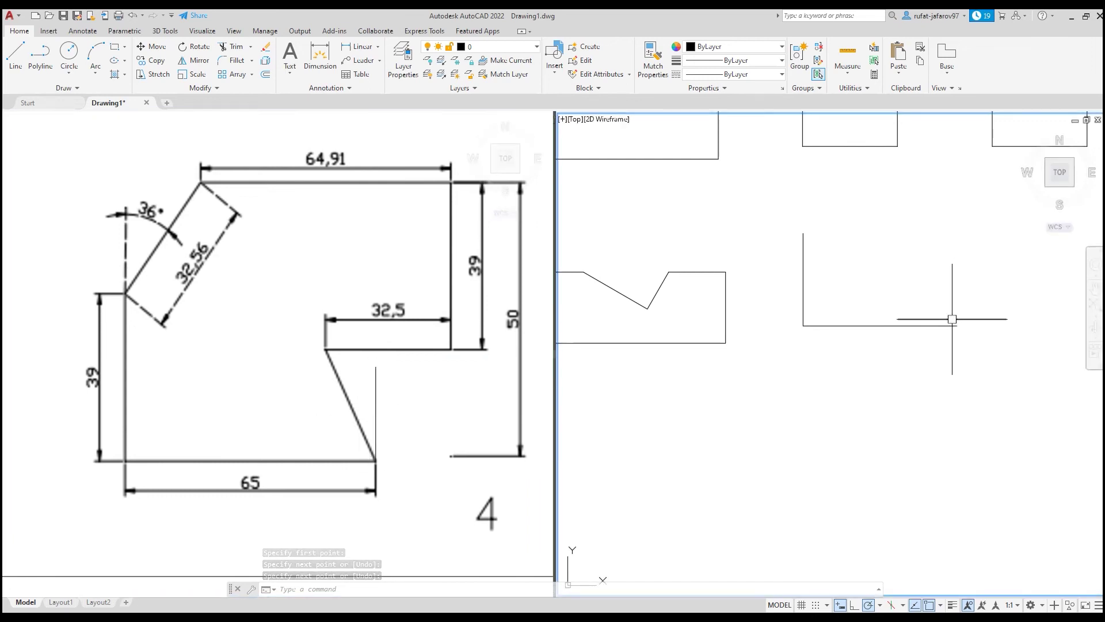
click(365, 450)
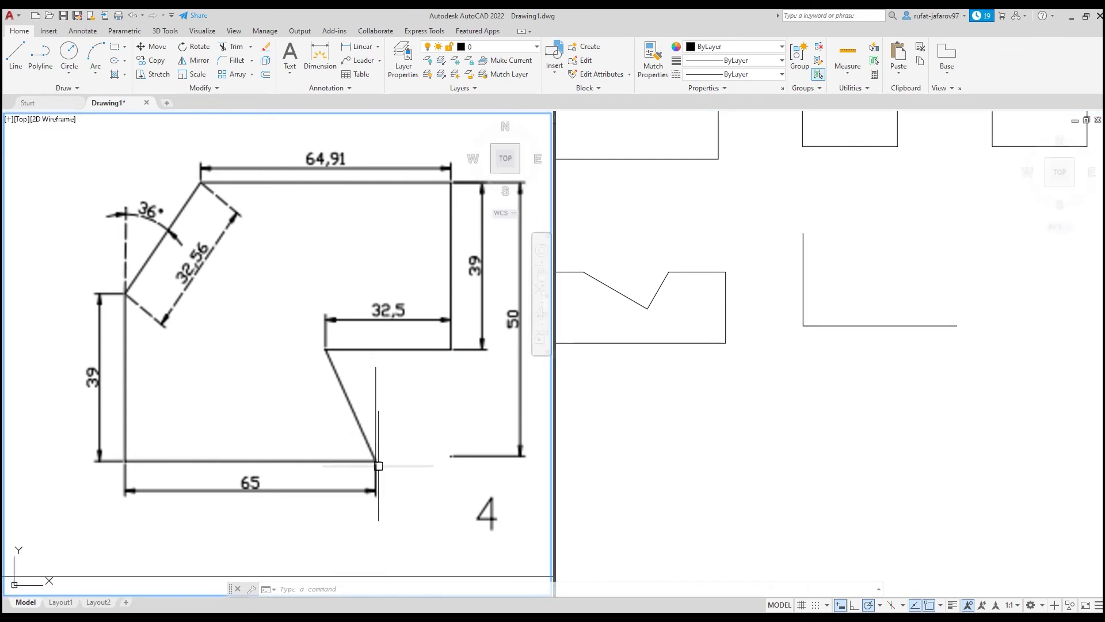
click(345, 420)
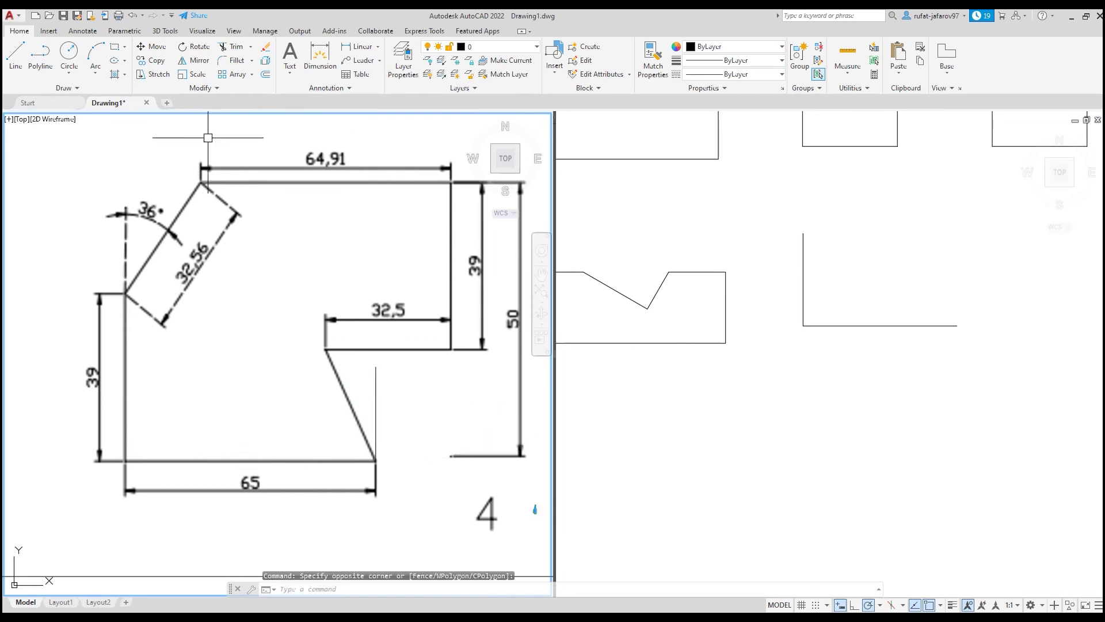
click(15, 55)
click(858, 274)
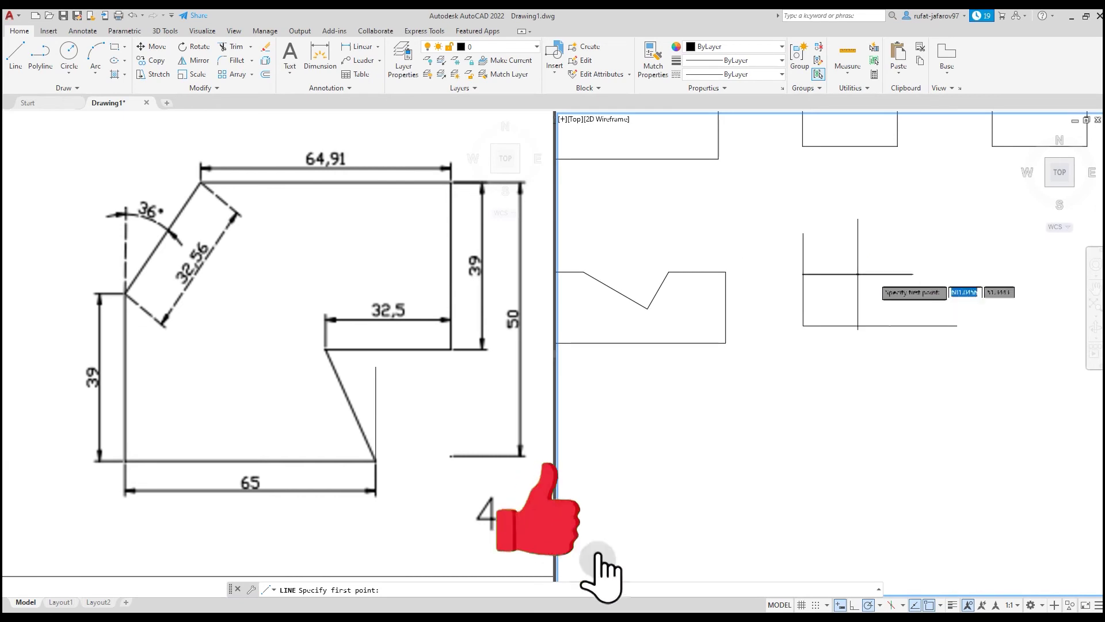
Draw the 126° slanted edge, then 32.5, 39 and 64.91 edges, closing at the left edge's top
click(957, 325)
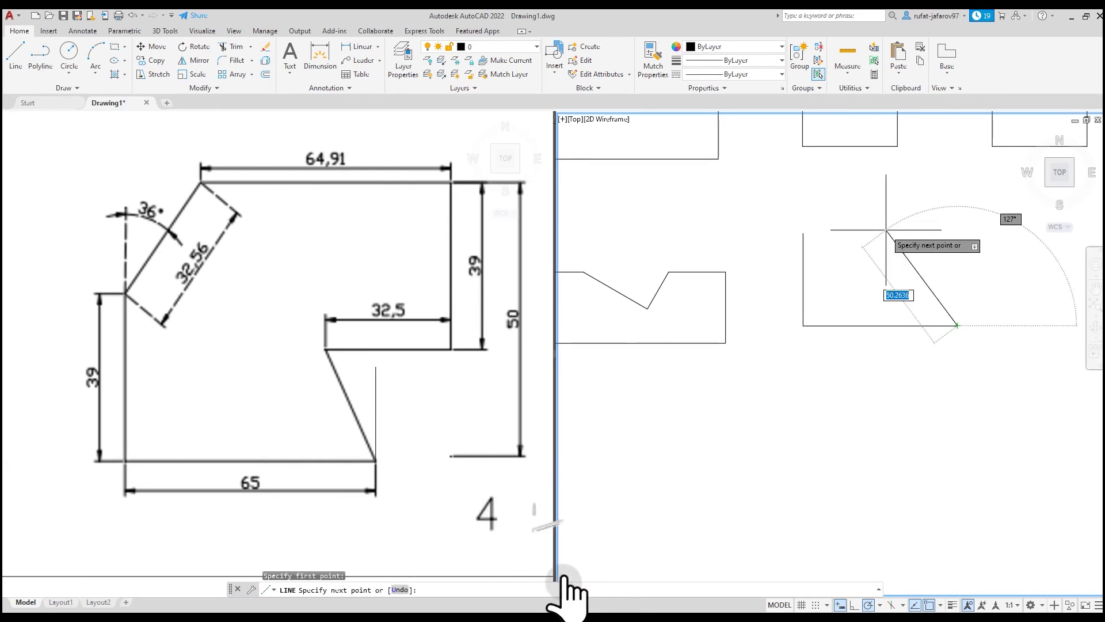
text(<126)
key(Return)
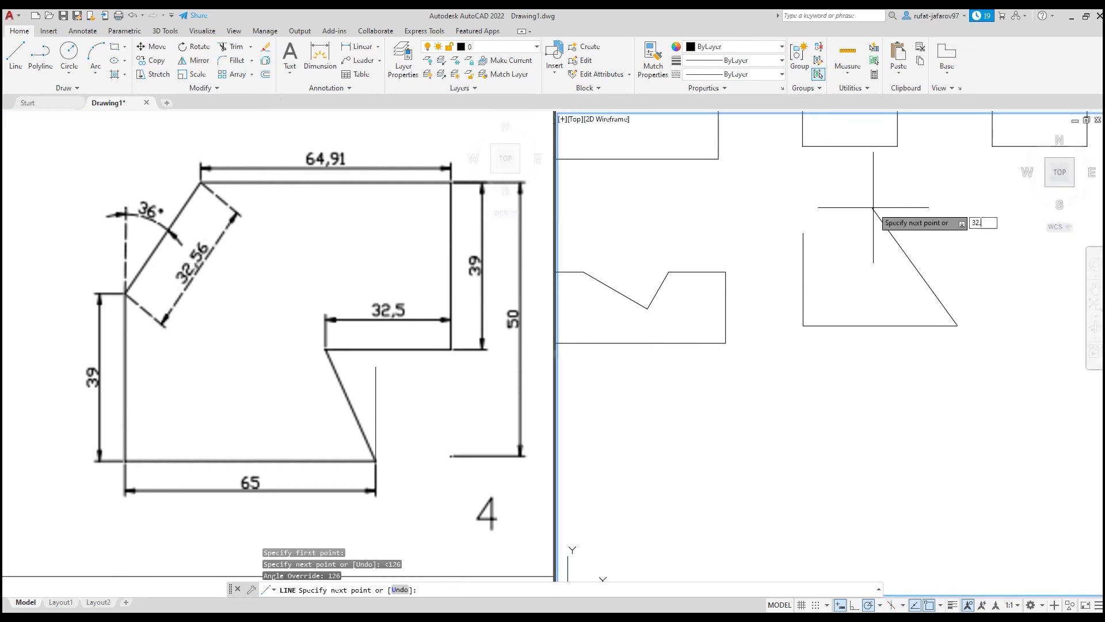
middle_drag(915, 236, 795, 244)
text(56)
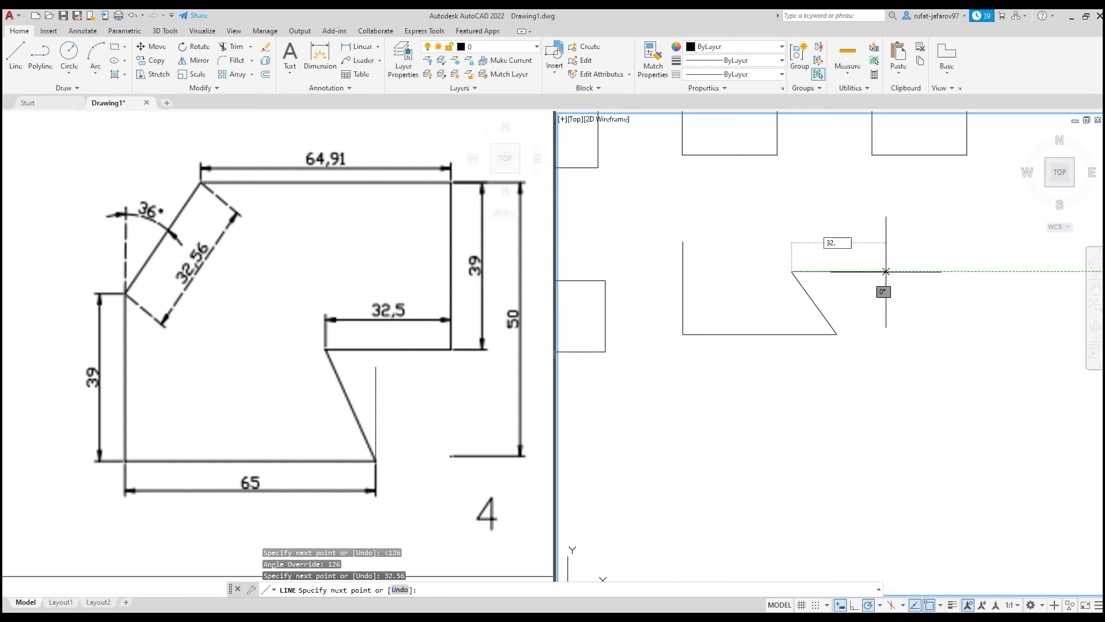
text(32.5)
key(Return)
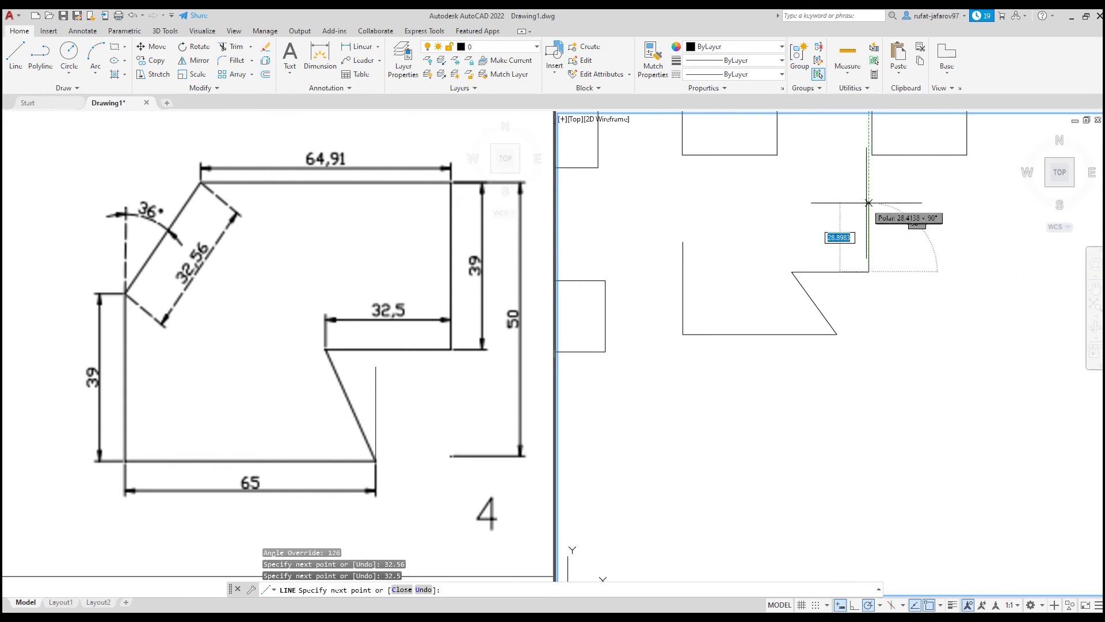
text(9)
key(Return)
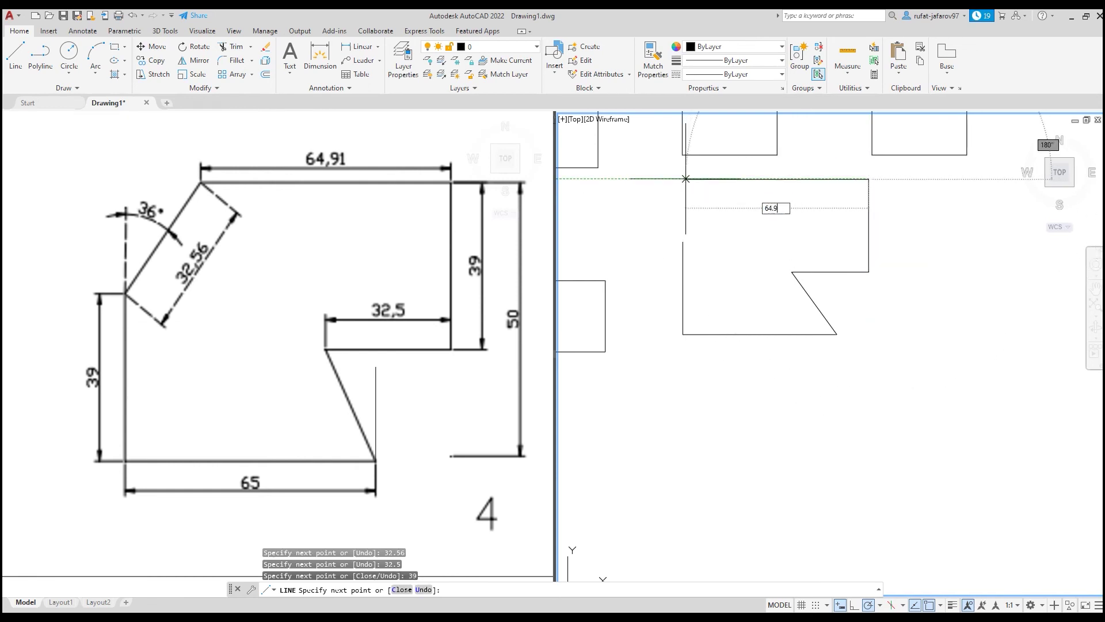
text(1)
key(Return)
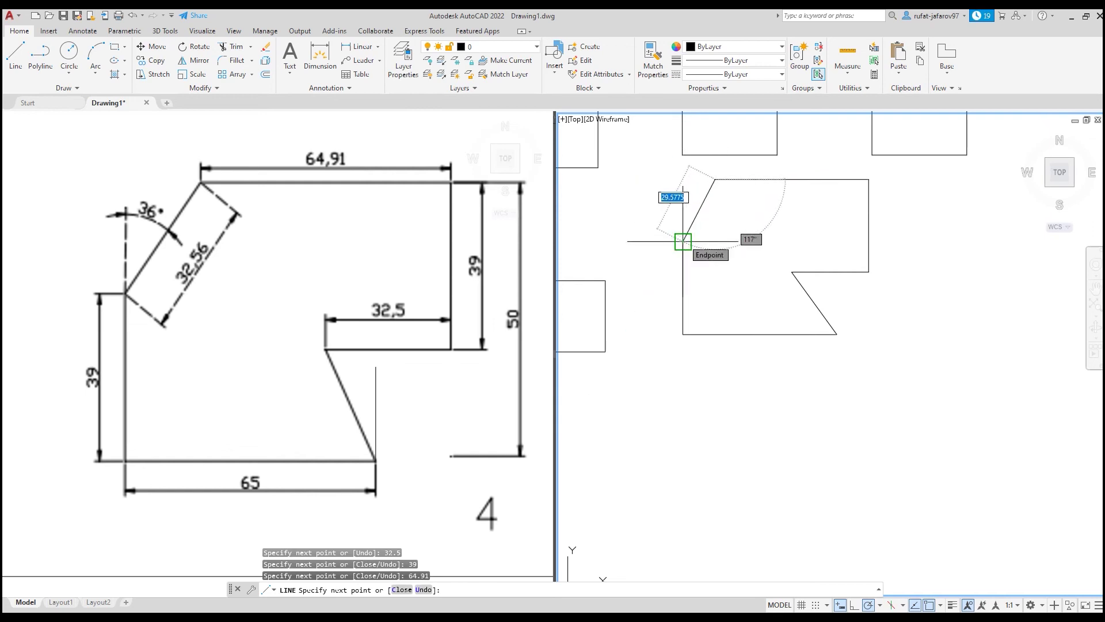
click(684, 242)
key(Return)
Recentre the outline and shift the reference image right and down
middle_drag(791, 220, 762, 236)
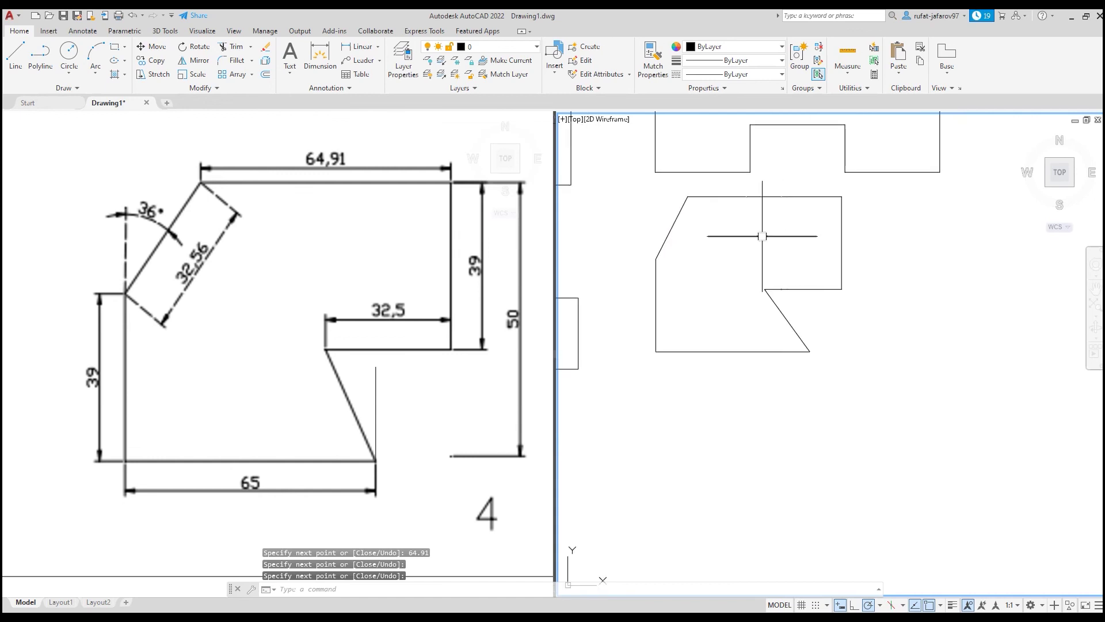
click(392, 288)
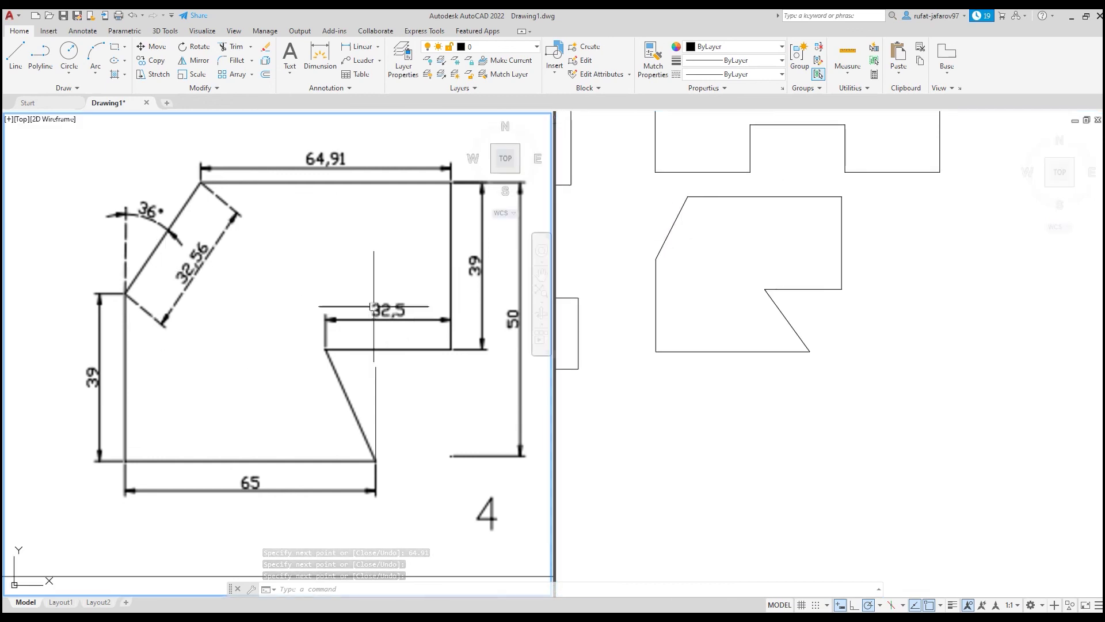
middle_drag(361, 285, 386, 294)
click(859, 272)
scroll(858, 288, down, 3)
Move shape 4's outline down level with shape 3
click(925, 291)
click(777, 387)
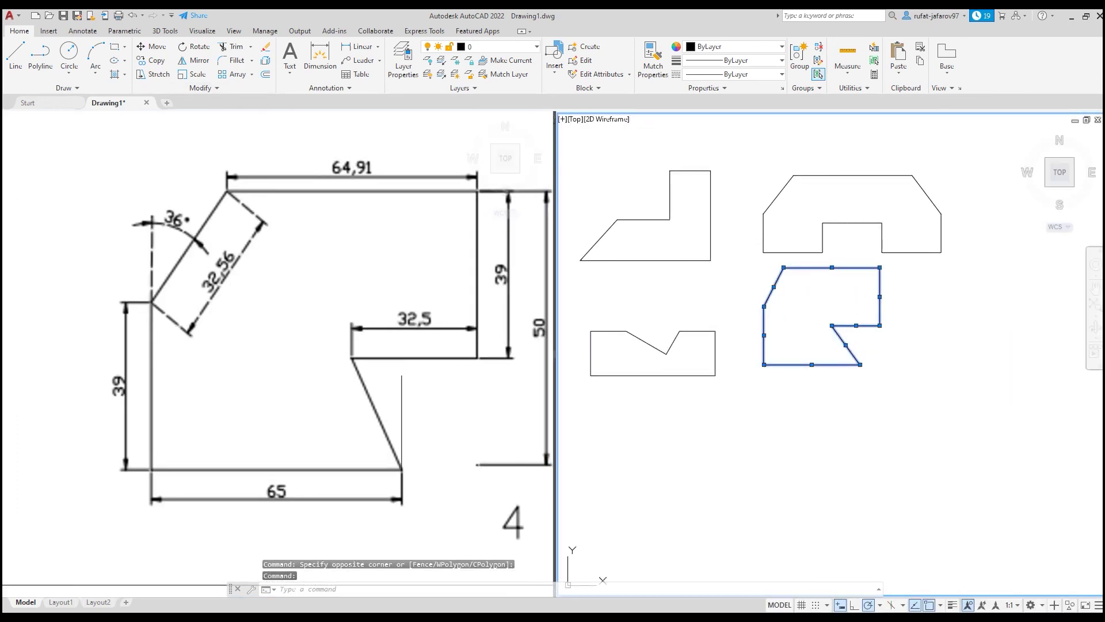
text(m)
key(Return)
click(832, 267)
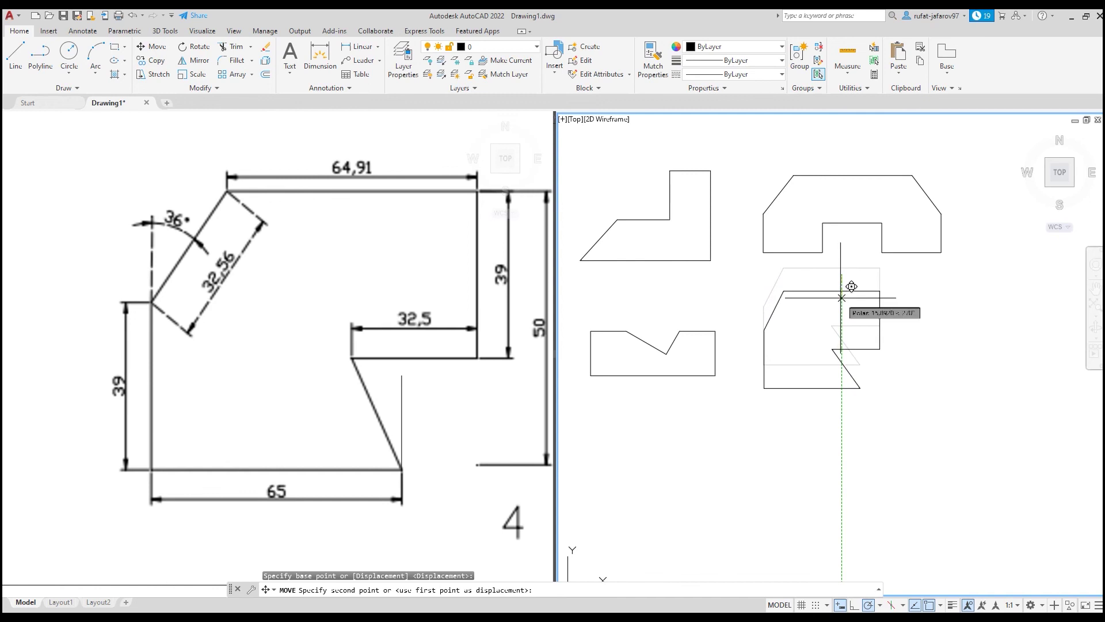
click(832, 291)
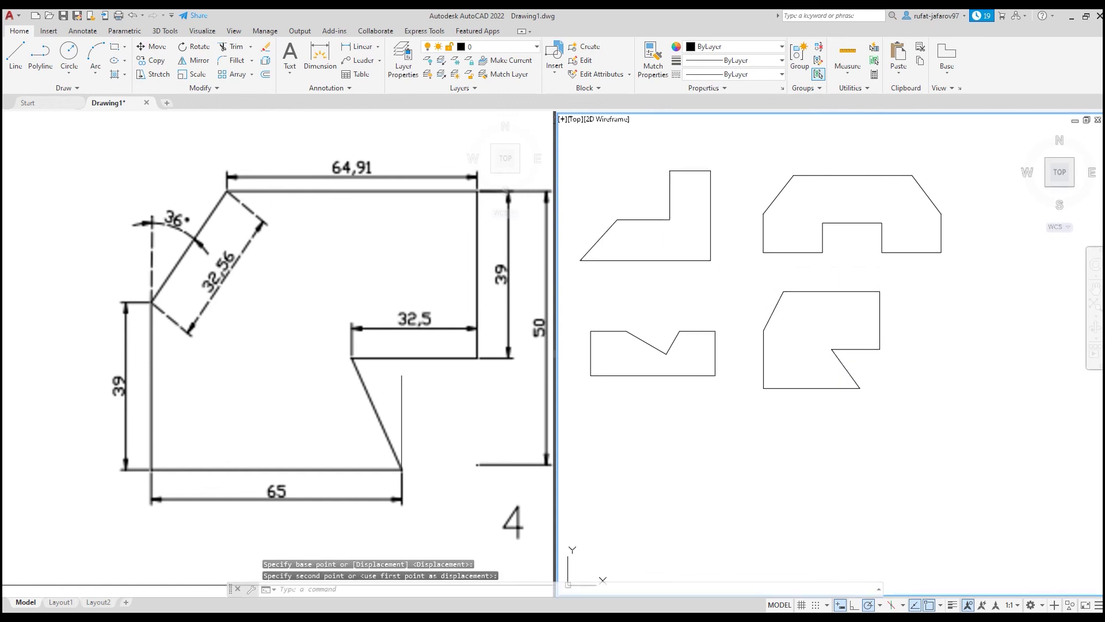
scroll(231, 240, down, 4)
mouse_move(190, 133)
middle_down()
mouse_move(231, 240)
mouse_move(262, 208)
mouse_move(230, 202)
middle_up()
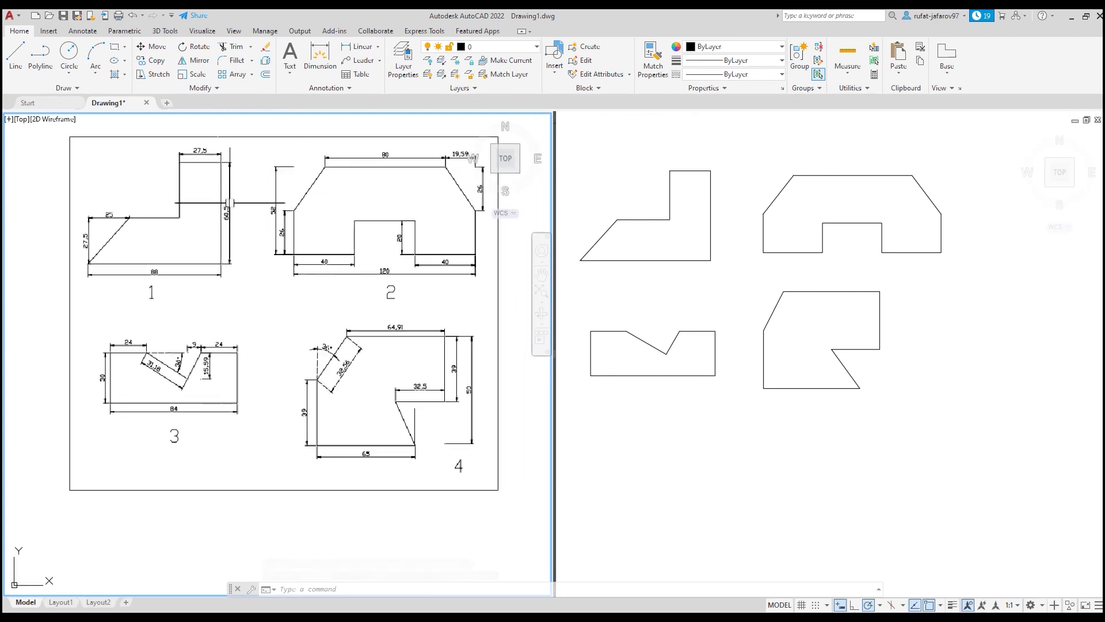
click(266, 357)
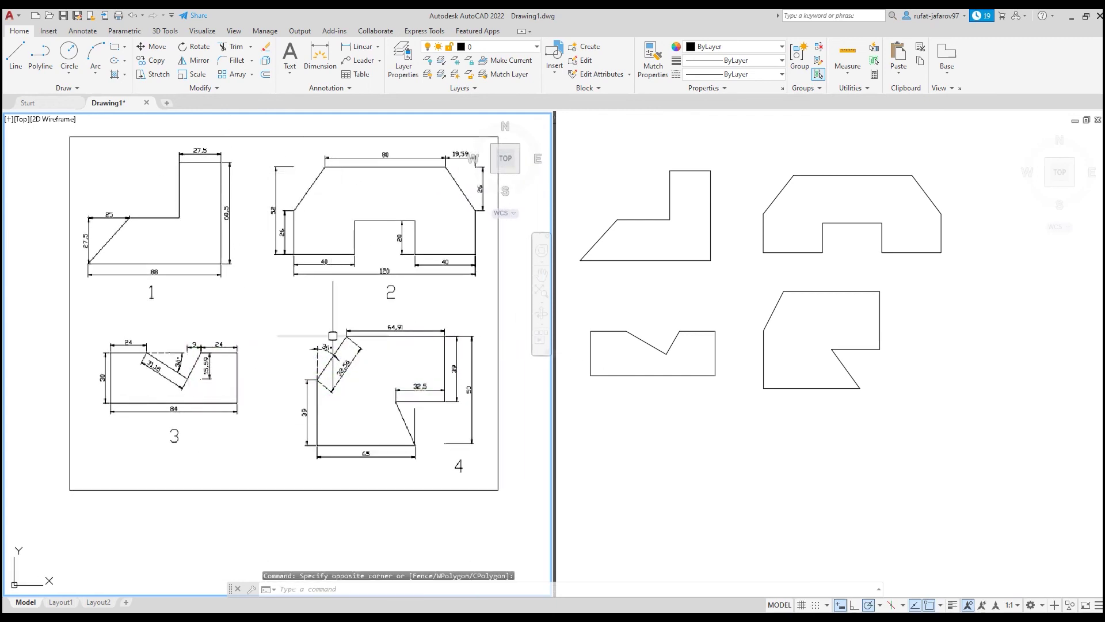
middle_drag(365, 318, 337, 344)
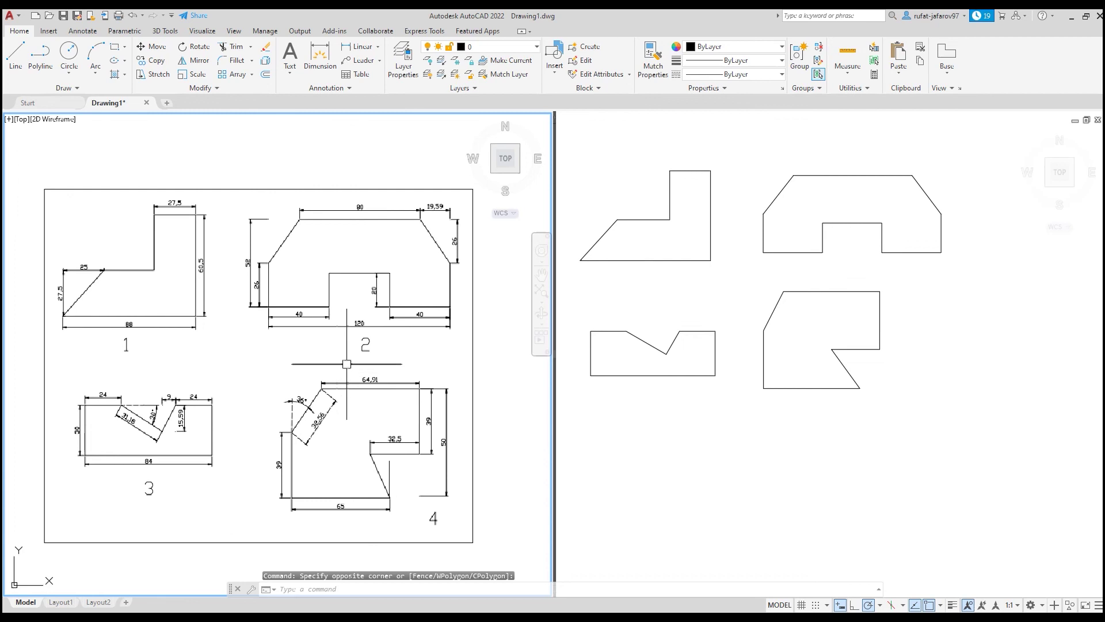